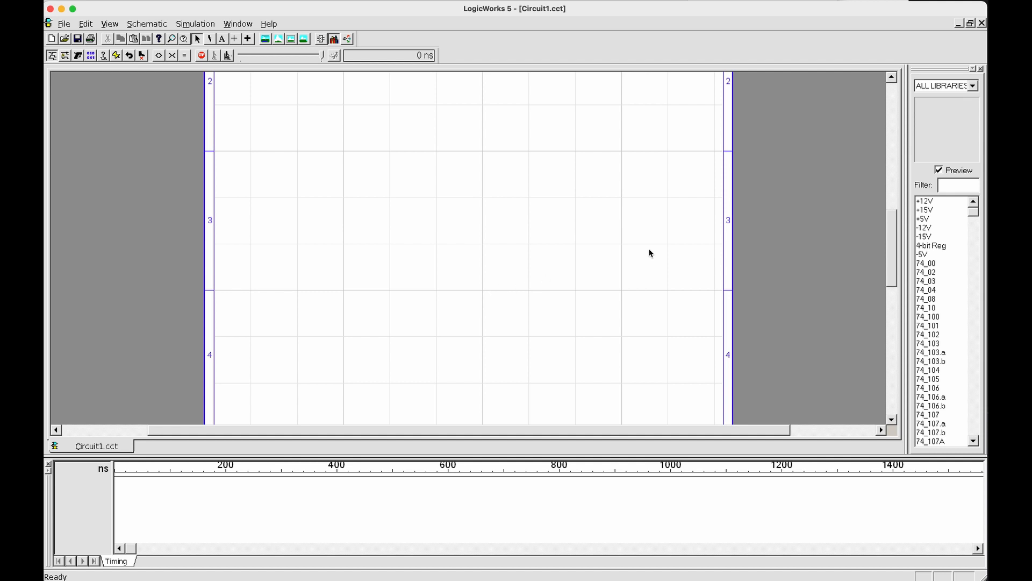
# - Find the Binary Probe with the library filter "prob", place one on the sheet and draw a short signal line from its pin
pyautogui.click(958, 181)
pyautogui.write('prob')
pyautogui.click(955, 203)
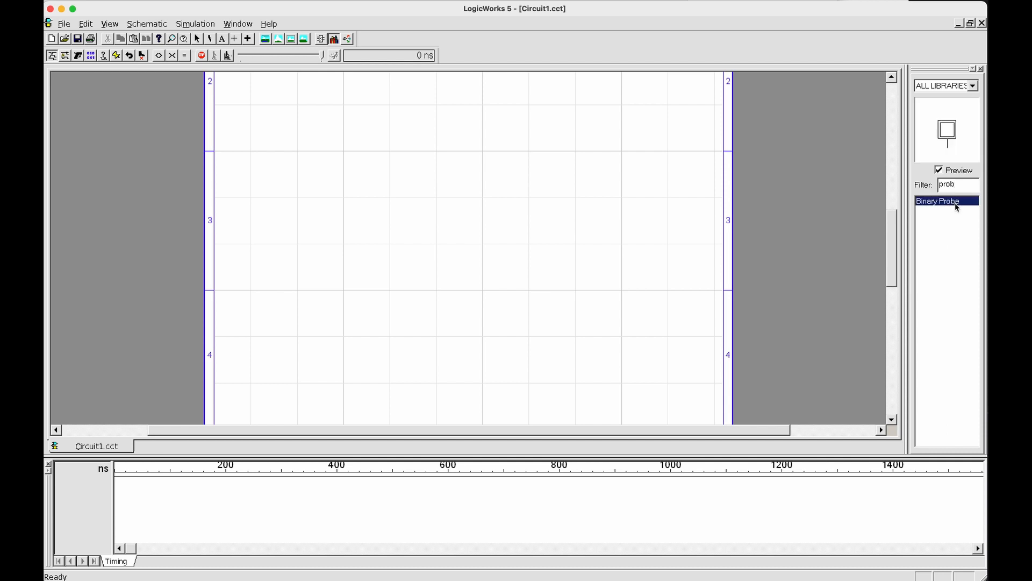
pyautogui.click(529, 225)
pyautogui.press('space')
pyautogui.click(506, 244)
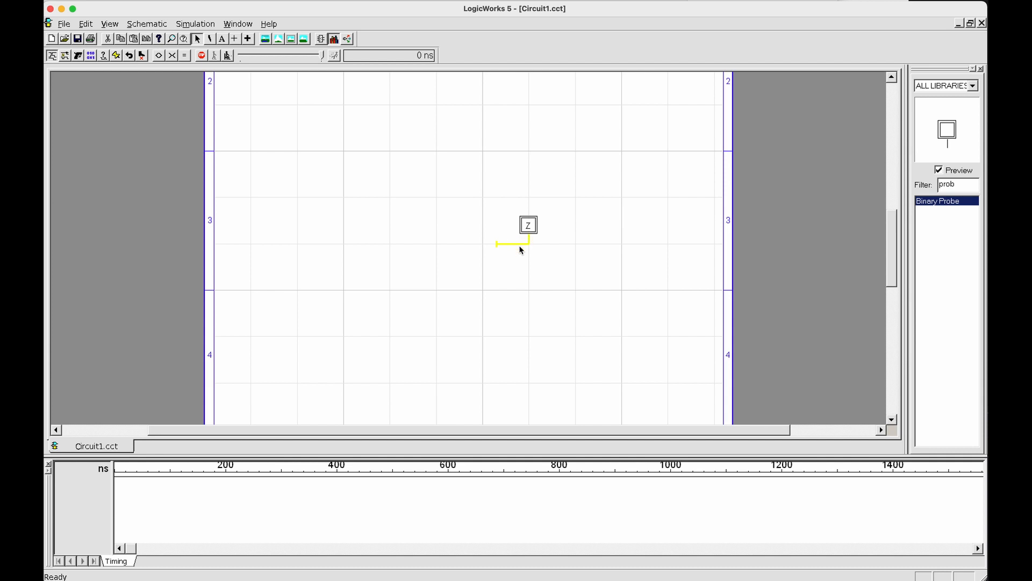
pyautogui.click(497, 266)
# - Duplicate the binary probe with its signal line and place the copy just below the original
pyautogui.moveTo(539, 219); pyautogui.dragTo(547, 239)
pyautogui.hotkey('ctrl', 'd')
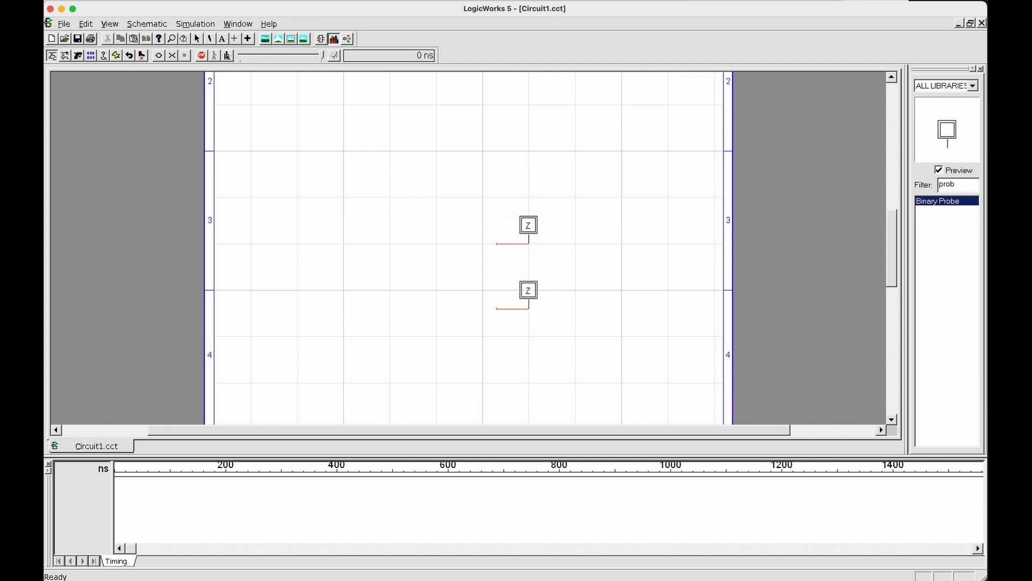
pyautogui.moveTo(508, 310); pyautogui.dragTo(508, 292)
pyautogui.moveTo(553, 266); pyautogui.dragTo(485, 216)
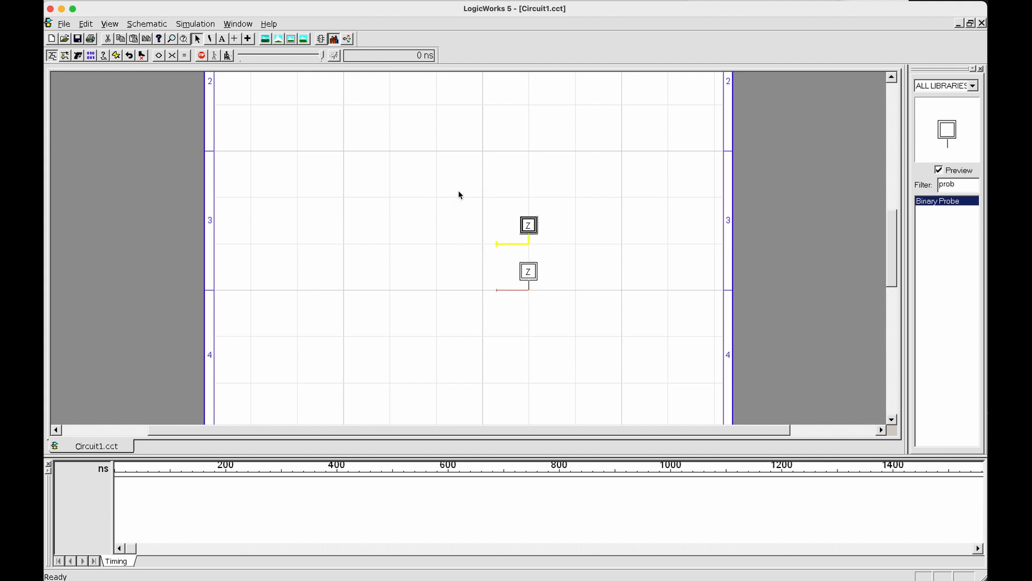
pyautogui.click(532, 206)
# - Filter the parts library by "5v" and disable Auto Save for this session
pyautogui.doubleClick(949, 186)
pyautogui.press('BackSpace')
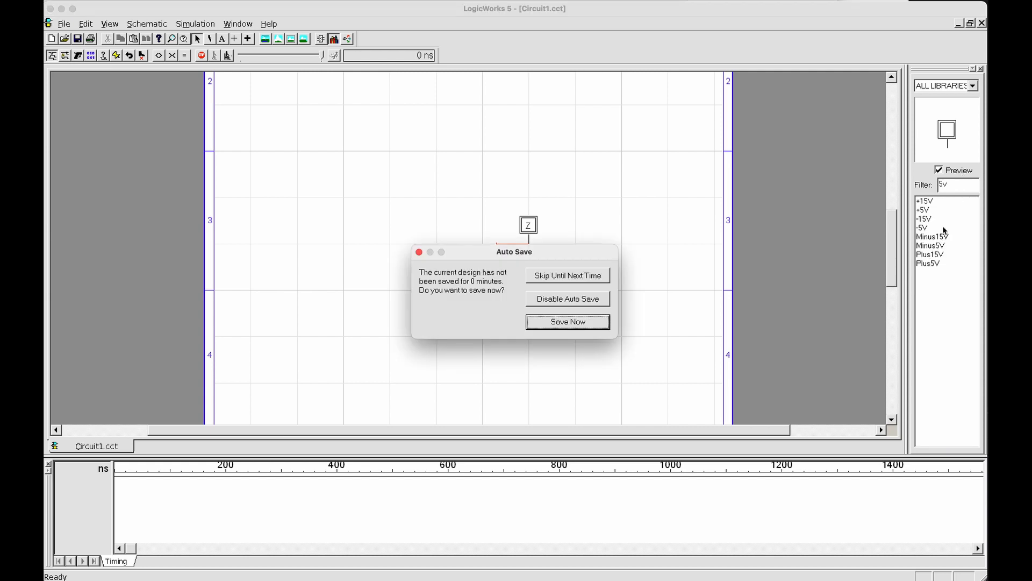
pyautogui.click(567, 304)
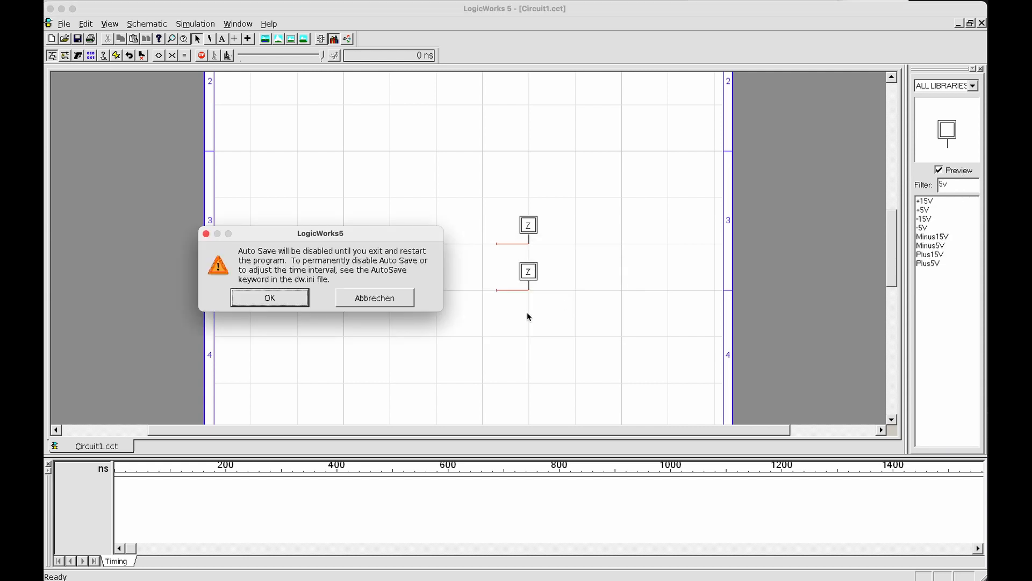
pyautogui.click(292, 301)
# - Place a +5V source beside the upper binary probe and connect it to that probe's signal line
pyautogui.click(930, 210)
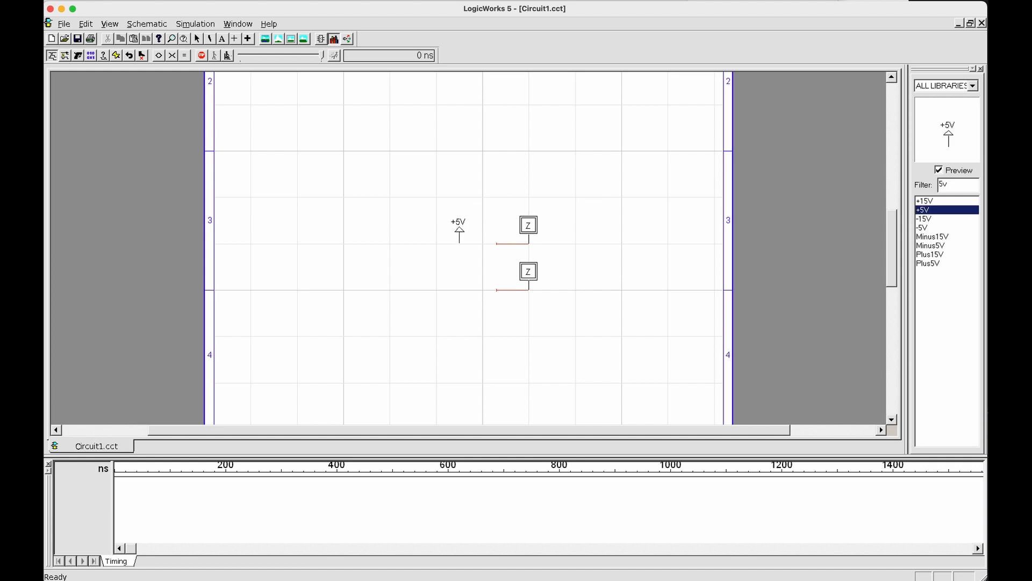
pyautogui.click(460, 232)
pyautogui.click(512, 243)
pyautogui.click(502, 249)
pyautogui.click(501, 243)
pyautogui.click(494, 252)
pyautogui.click(532, 226)
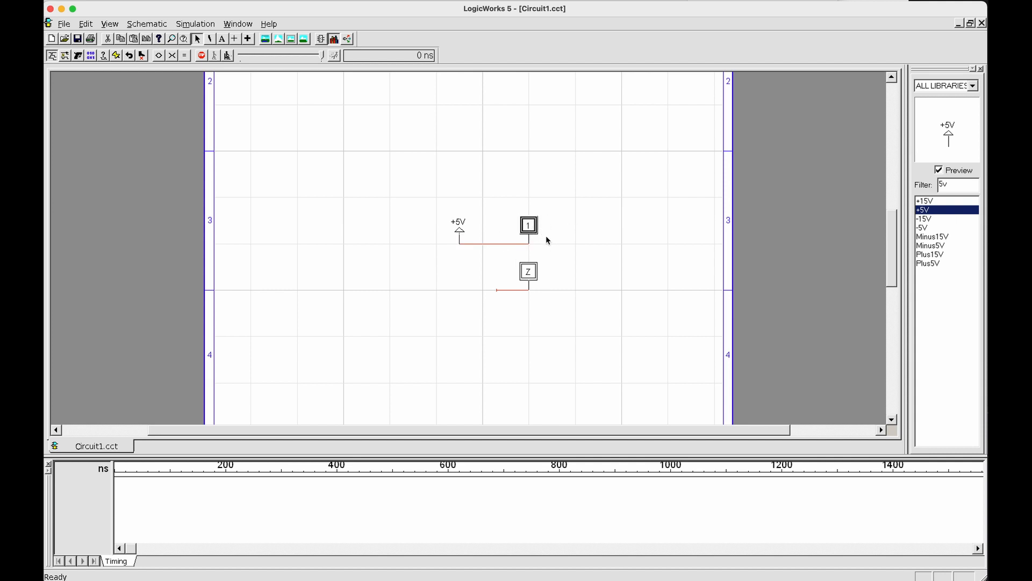
pyautogui.click(548, 235)
pyautogui.moveTo(548, 235); pyautogui.dragTo(511, 209)
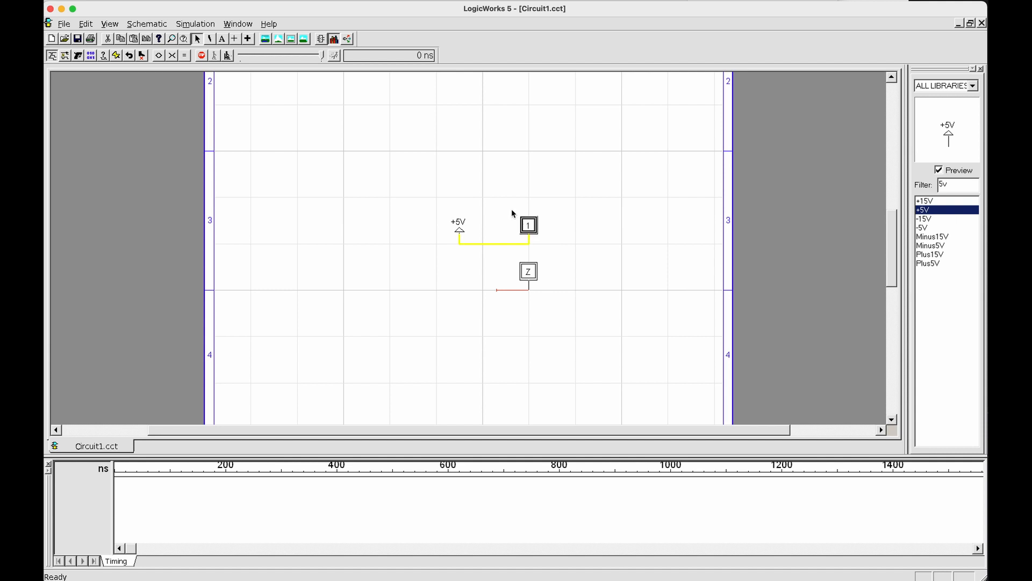
pyautogui.click(573, 212)
# - Find the or_2 gate with the library filter "OR" and place it to the right of the upper probe
pyautogui.moveTo(967, 185); pyautogui.dragTo(923, 184)
pyautogui.write('OR')
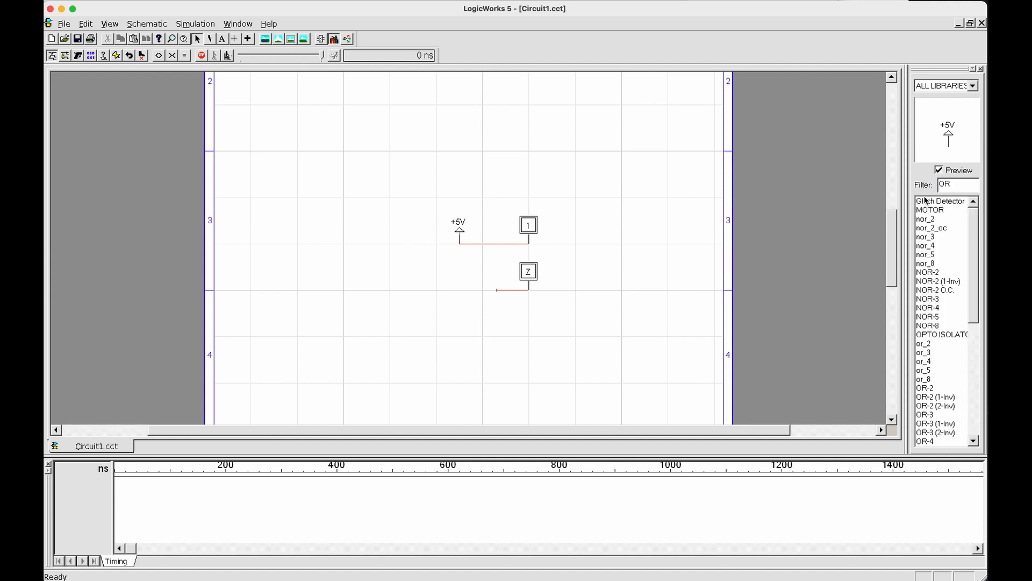
pyautogui.click(941, 343)
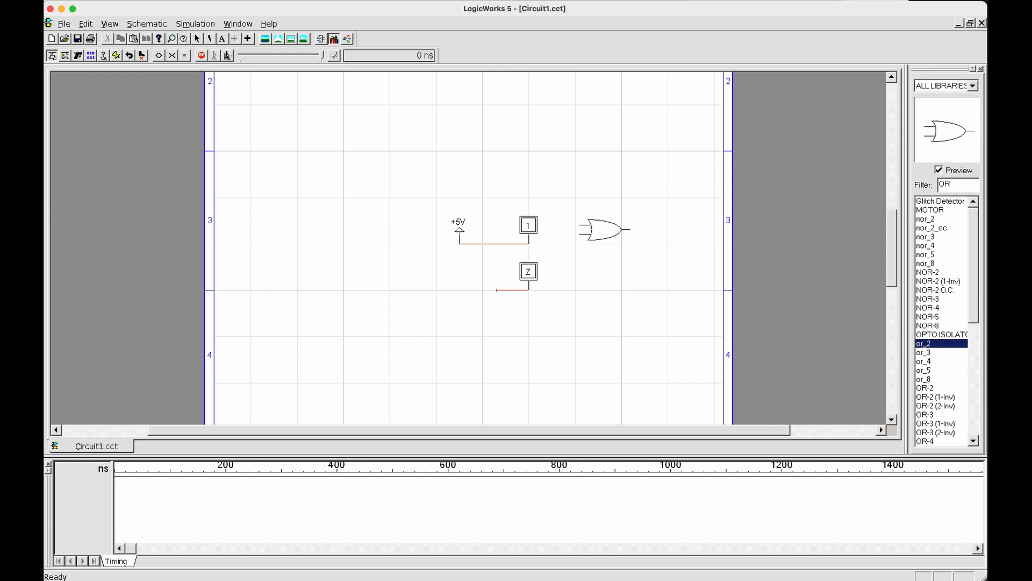
pyautogui.click(599, 239)
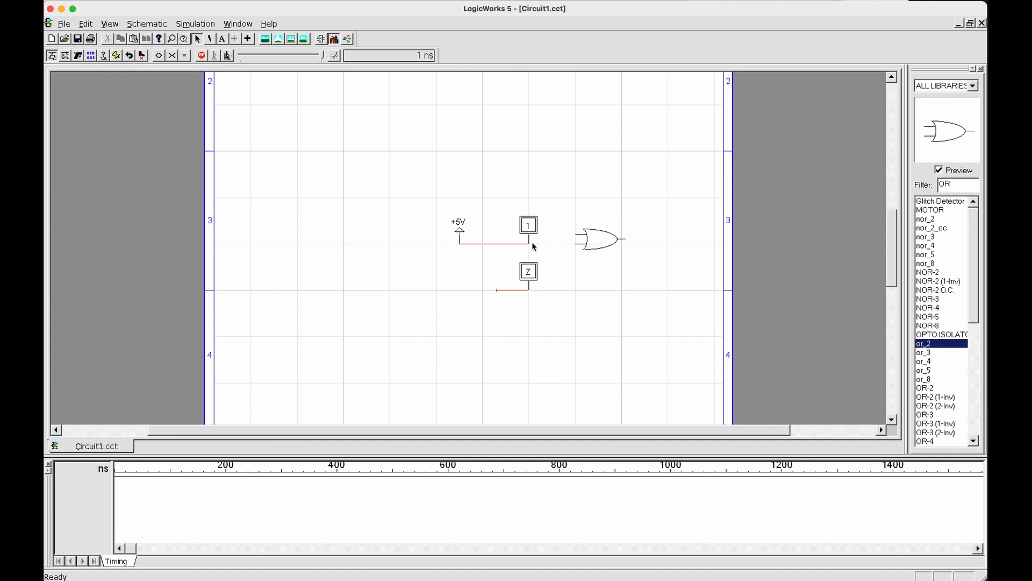
# - Wire both inputs of the OR gate to the +5V line and attach a binary probe to its output
pyautogui.moveTo(576, 243)
pyautogui.mouseDown()
pyautogui.moveTo(547, 231)
pyautogui.moveTo(628, 231)
pyautogui.mouseUp()
pyautogui.click(521, 244)
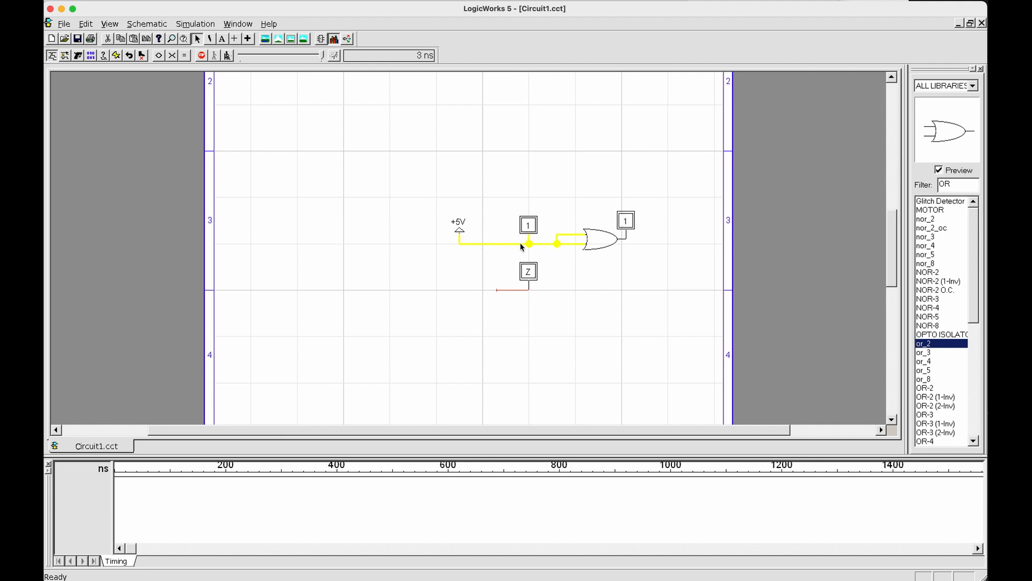
pyautogui.click(547, 227)
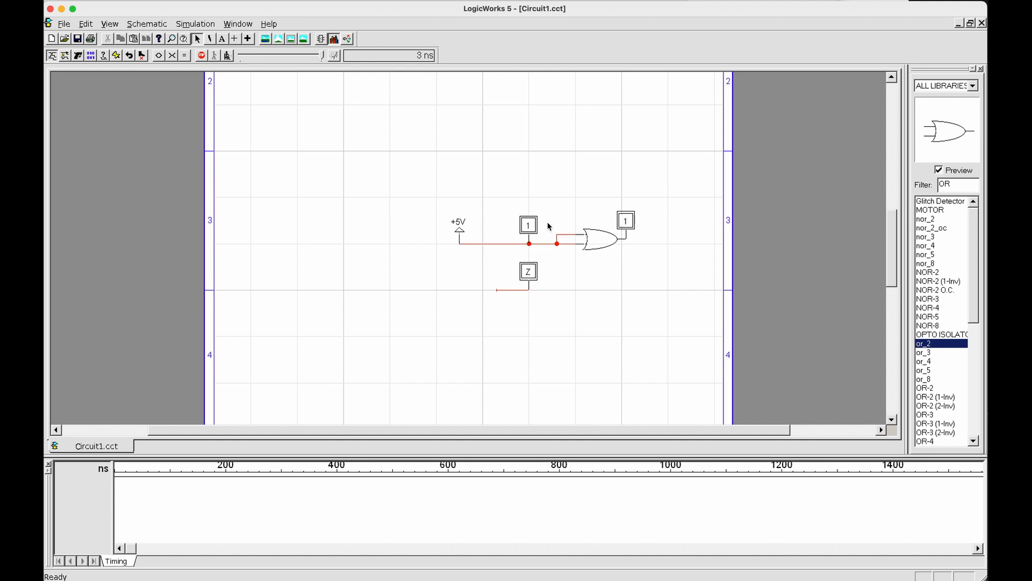
pyautogui.click(459, 230)
pyautogui.click(471, 263)
pyautogui.click(503, 291)
pyautogui.click(492, 303)
pyautogui.click(529, 275)
pyautogui.click(558, 296)
pyautogui.click(522, 290)
pyautogui.click(531, 299)
# - Find Digital Ground with the library filter "digital", place it below the +5V source and connect it to the lower probe's line
pyautogui.doubleClick(957, 183)
pyautogui.write('digital')
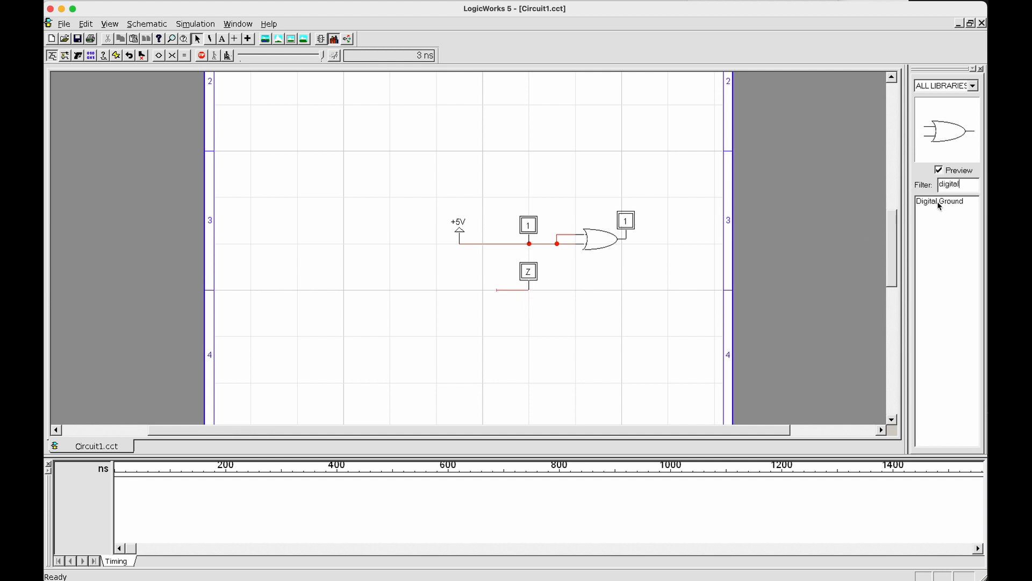
pyautogui.click(939, 201)
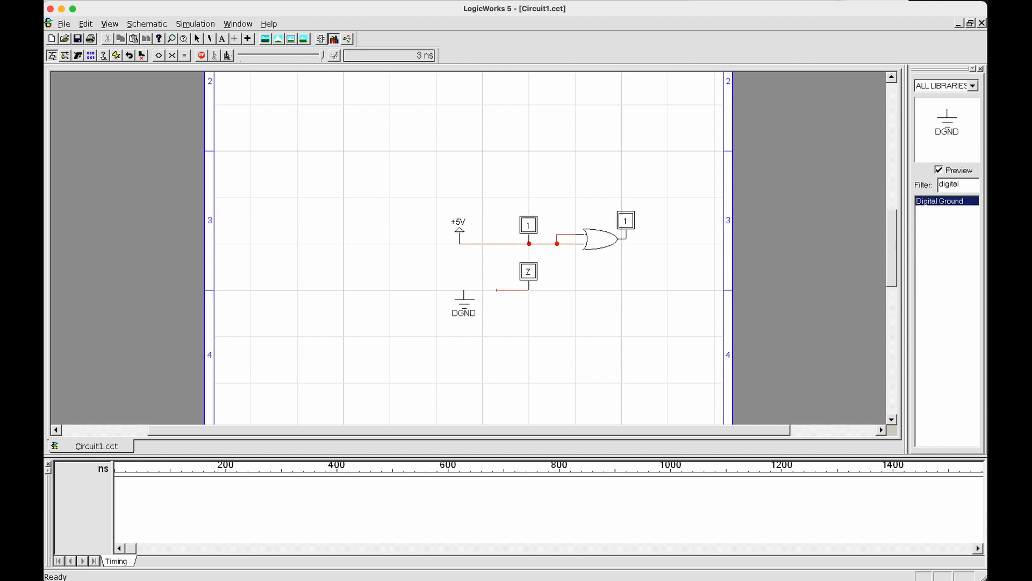
pyautogui.click(460, 295)
pyautogui.moveTo(493, 290); pyautogui.dragTo(496, 291)
pyautogui.click(496, 290)
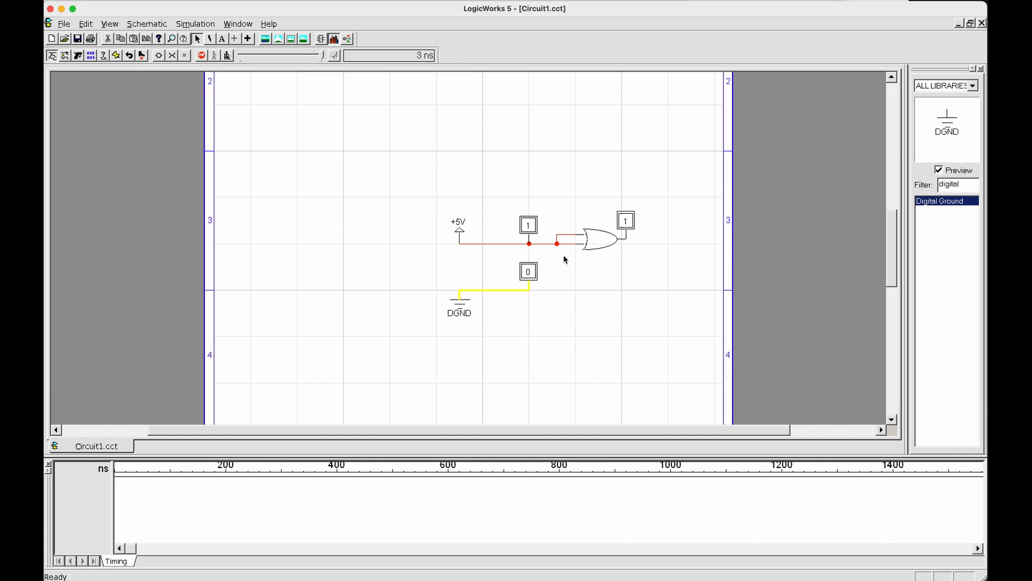
pyautogui.click(554, 275)
pyautogui.click(526, 291)
pyautogui.click(528, 271)
pyautogui.click(601, 289)
# - Add the text label "1. Value fixing" to the left of the circuit
pyautogui.click(221, 41)
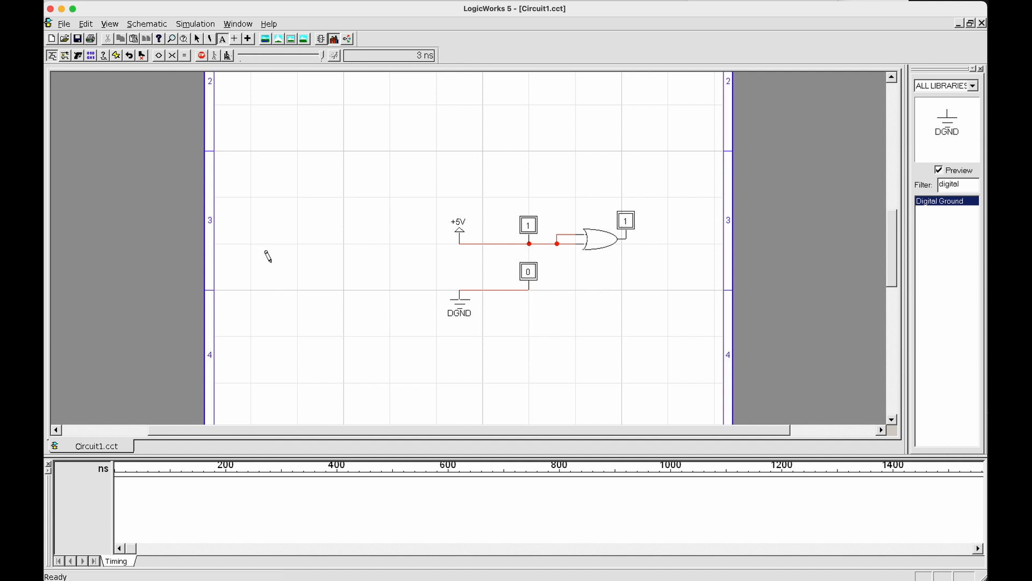
pyautogui.click(284, 271)
pyautogui.write('Value fixing')
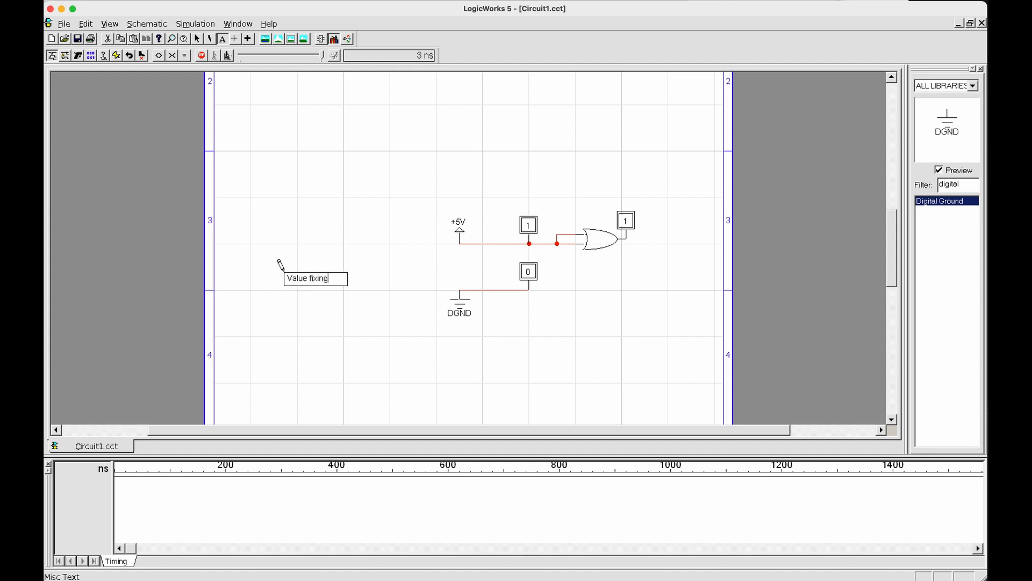
pyautogui.hotkey('ctrl', 'a')
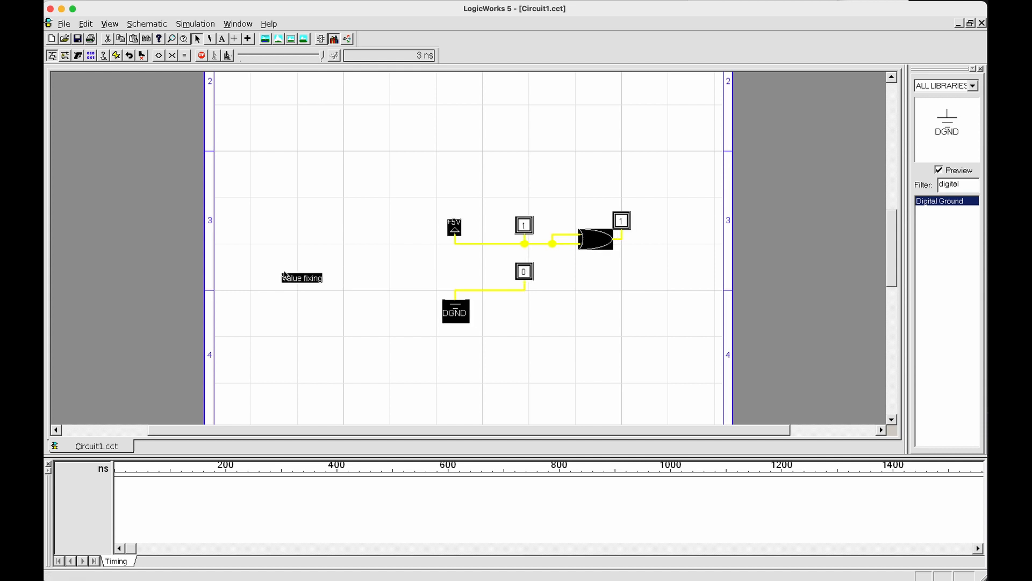
pyautogui.moveTo(285, 275); pyautogui.dragTo(290, 275)
pyautogui.click(320, 279)
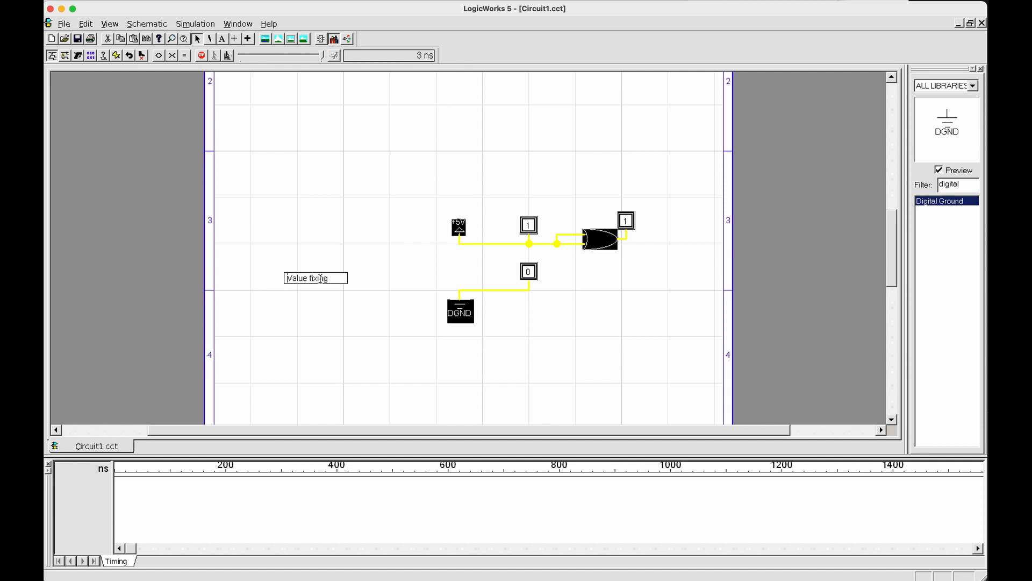
pyautogui.write('1.')
pyautogui.press('Return')
pyautogui.press('BackSpace')
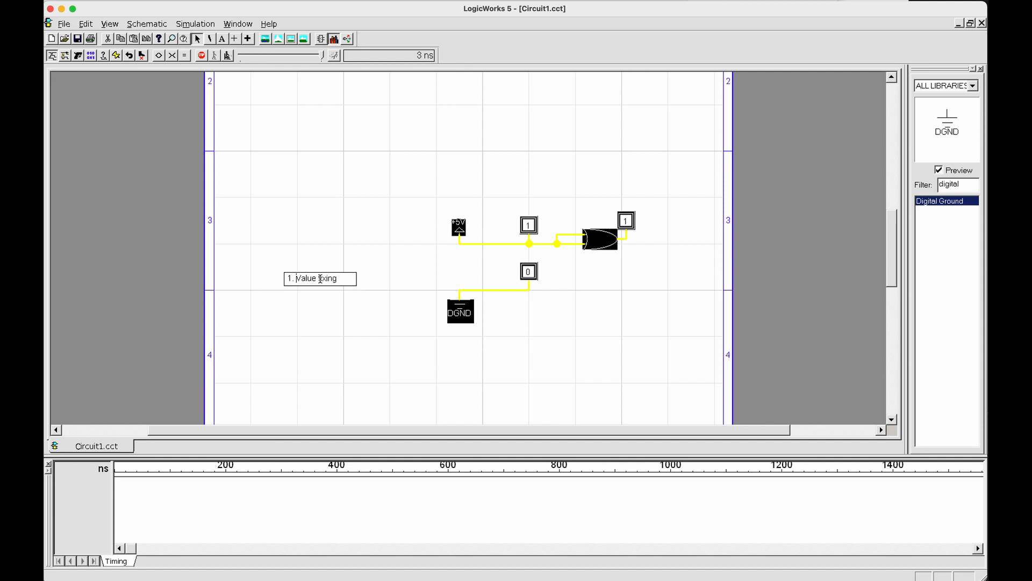
pyautogui.click(414, 226)
# - Find the Binary Switch with the library filter "switch" and place one in the empty area below the ground circuit
pyautogui.scroll(-1, 419, 239)
pyautogui.scroll(-3, 418, 239)
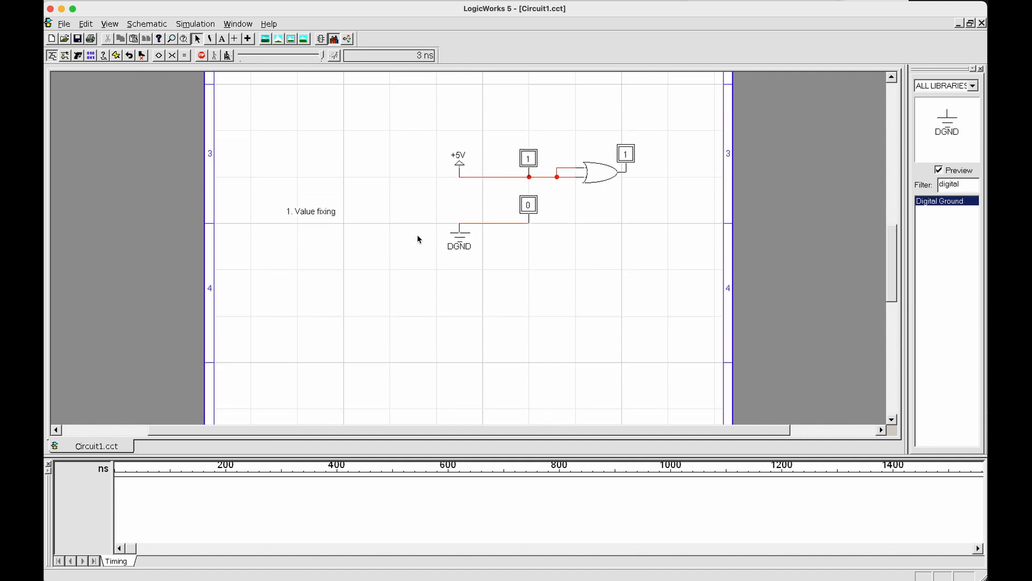
pyautogui.scroll(1, 419, 239)
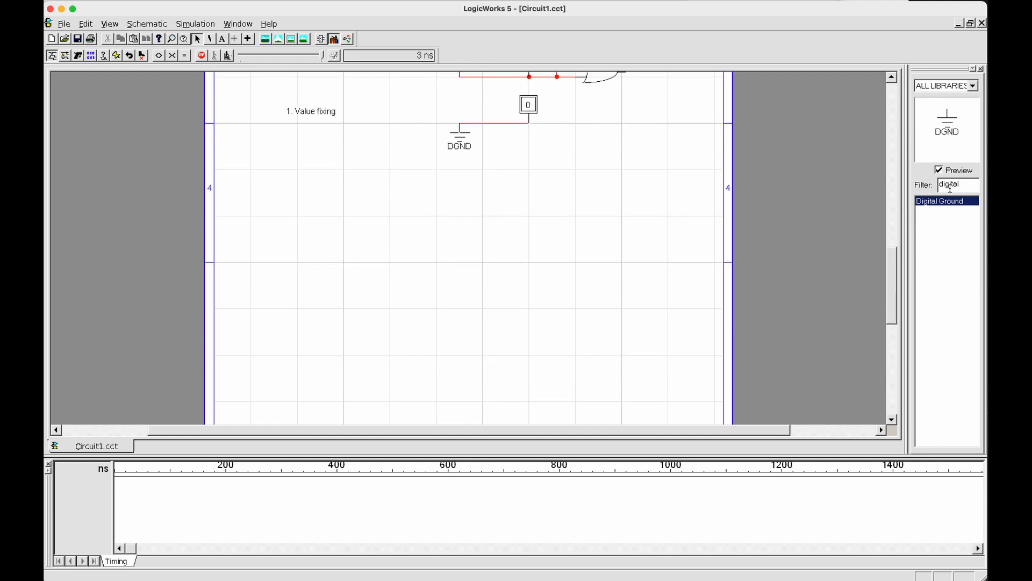
pyautogui.moveTo(971, 185); pyautogui.dragTo(914, 192)
pyautogui.press('BackSpace')
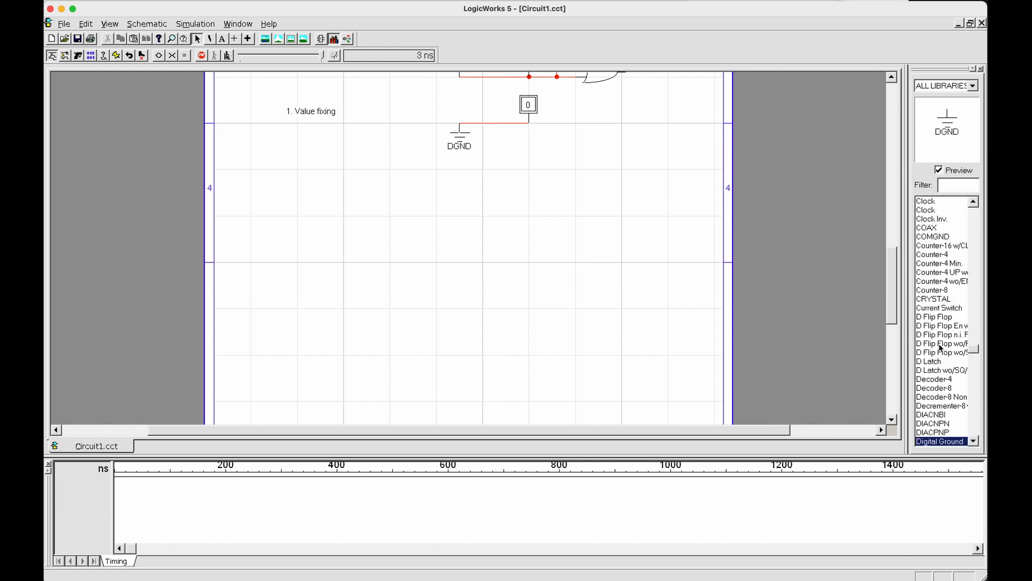
pyautogui.write('sw')
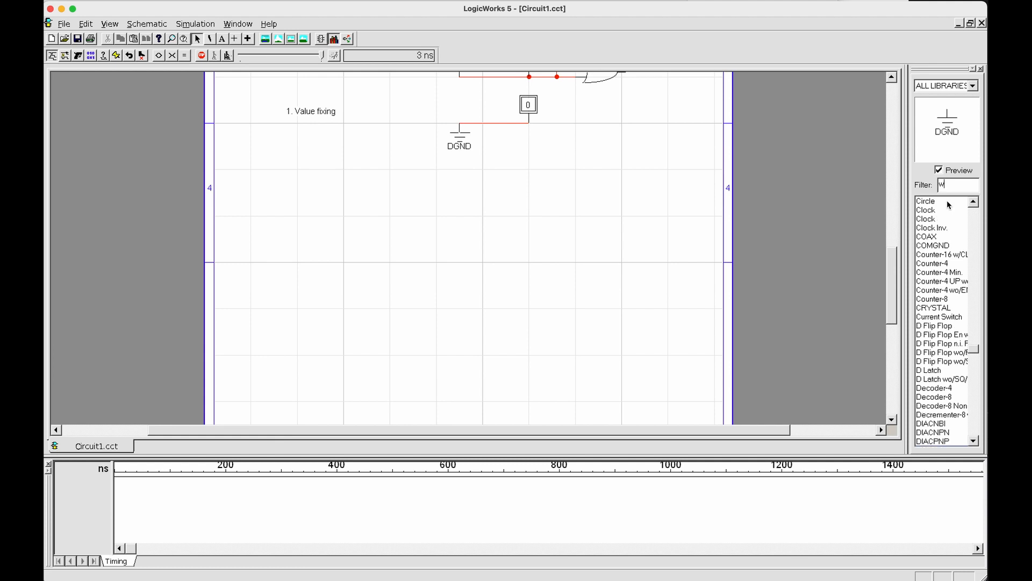
pyautogui.write('itch')
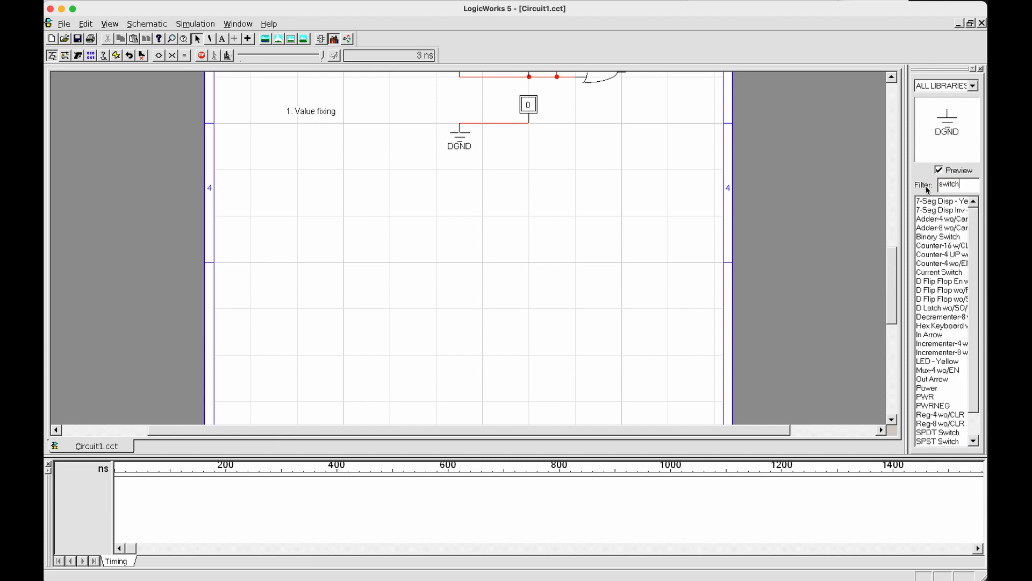
pyautogui.click(952, 201)
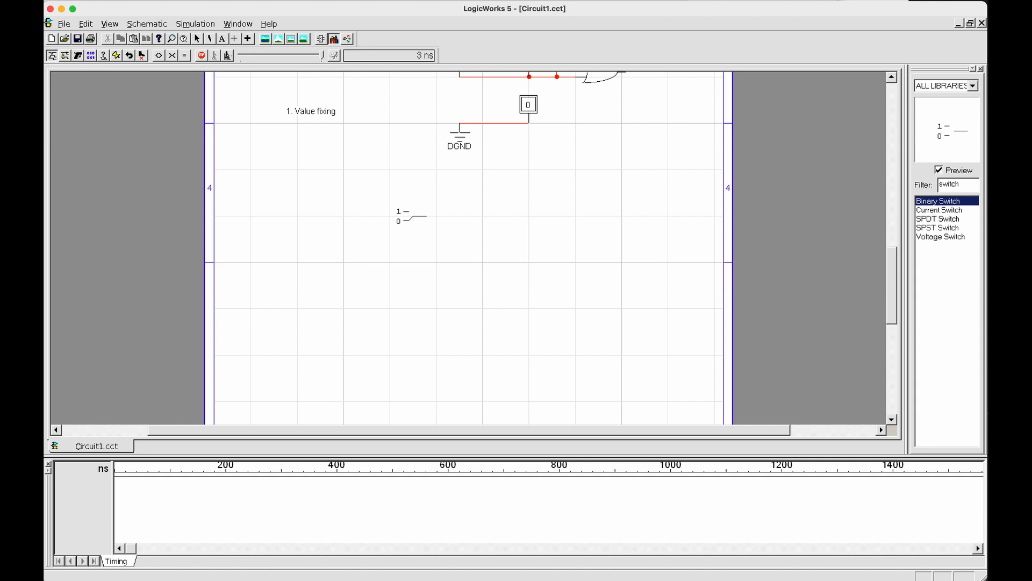
pyautogui.click(416, 220)
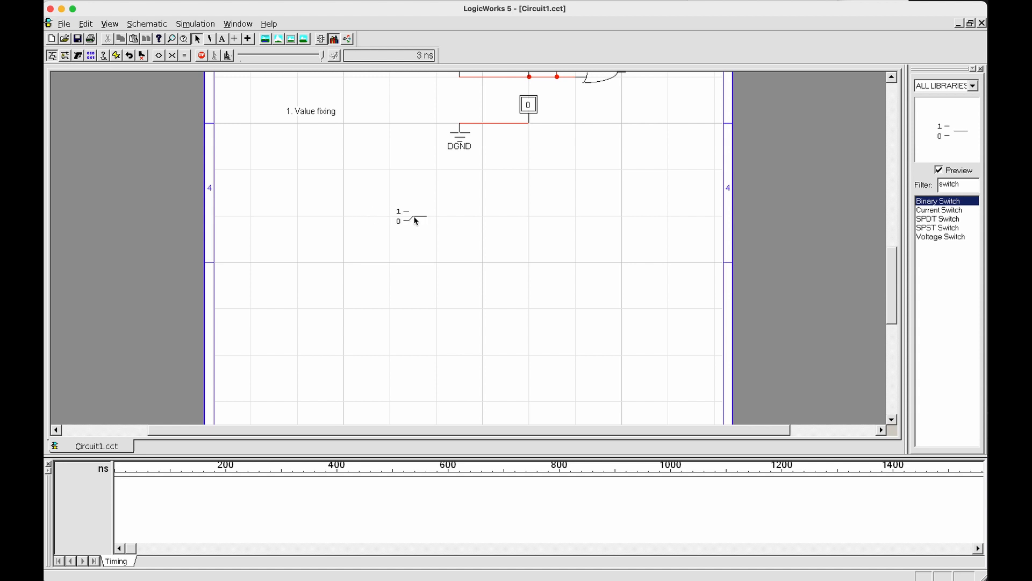
# - Name the signal line extending from the binary switch "A"
pyautogui.rightClick(443, 215)
pyautogui.click(452, 246)
pyautogui.write('A')
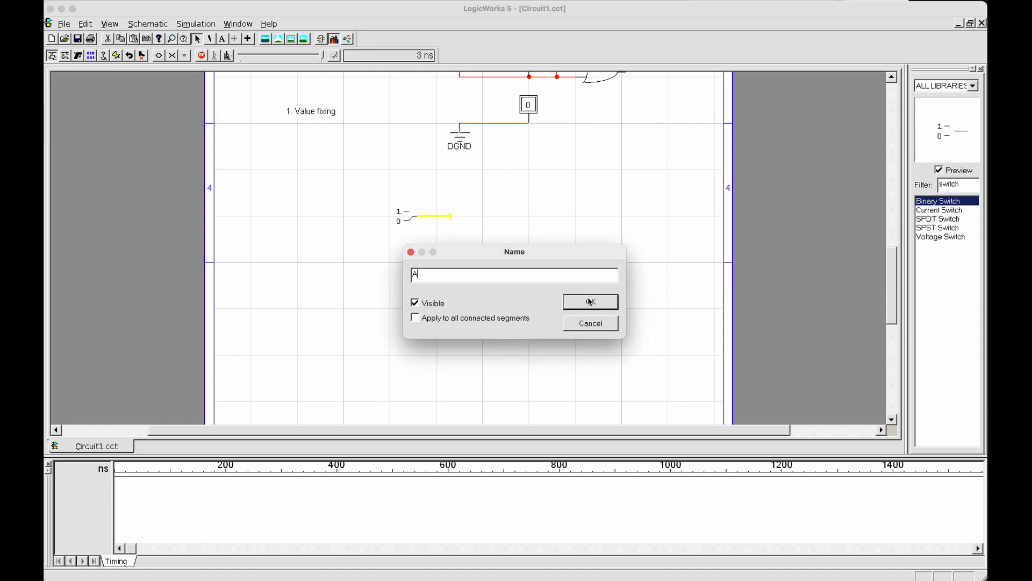
pyautogui.click(591, 301)
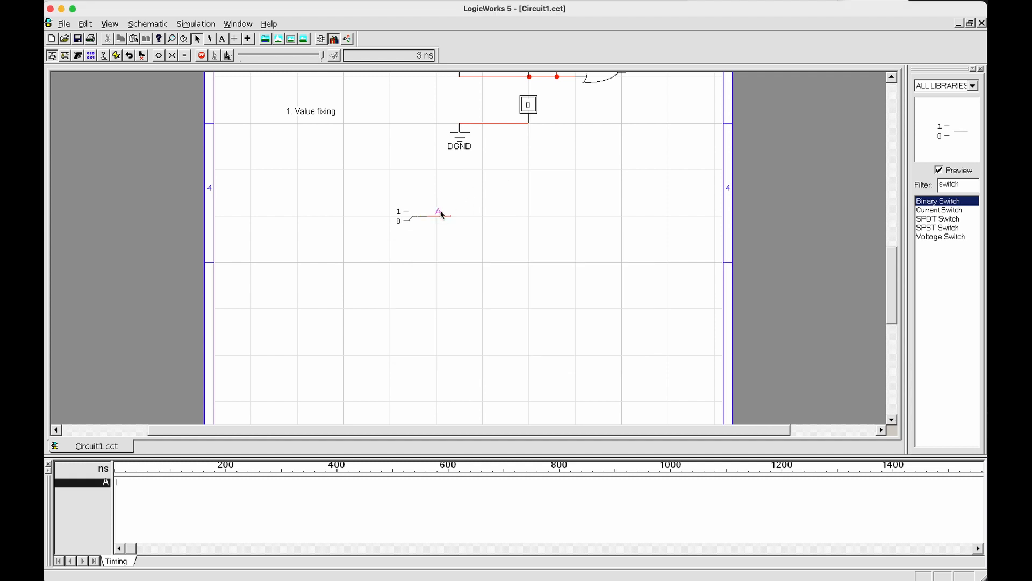
pyautogui.click(482, 224)
# - Place a copy of the binary probe with a signal line to the right of the switch and name that line "B"
pyautogui.moveTo(528, 105); pyautogui.dragTo(575, 197)
pyautogui.rightClick(540, 216)
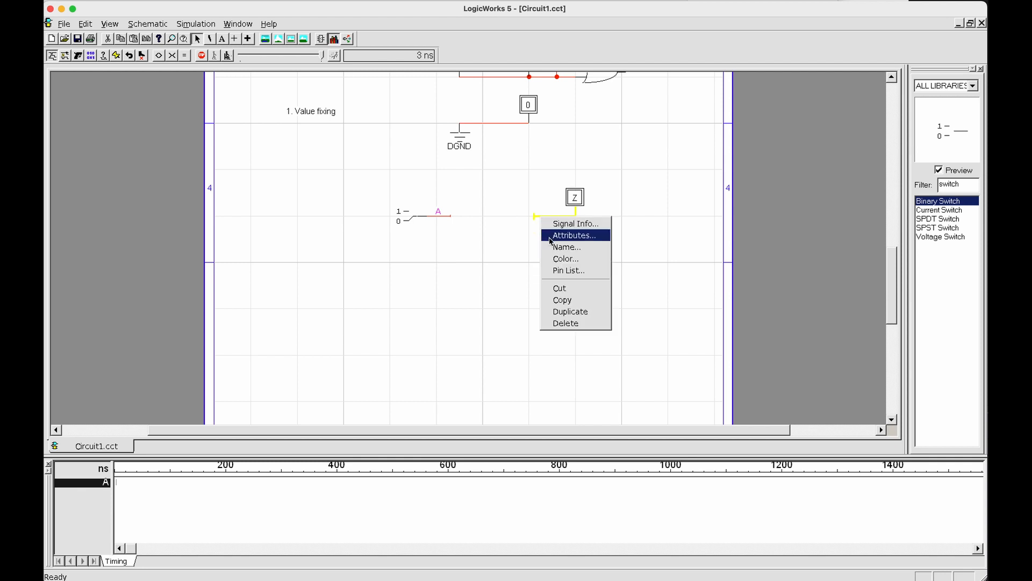
pyautogui.click(553, 246)
pyautogui.write('B')
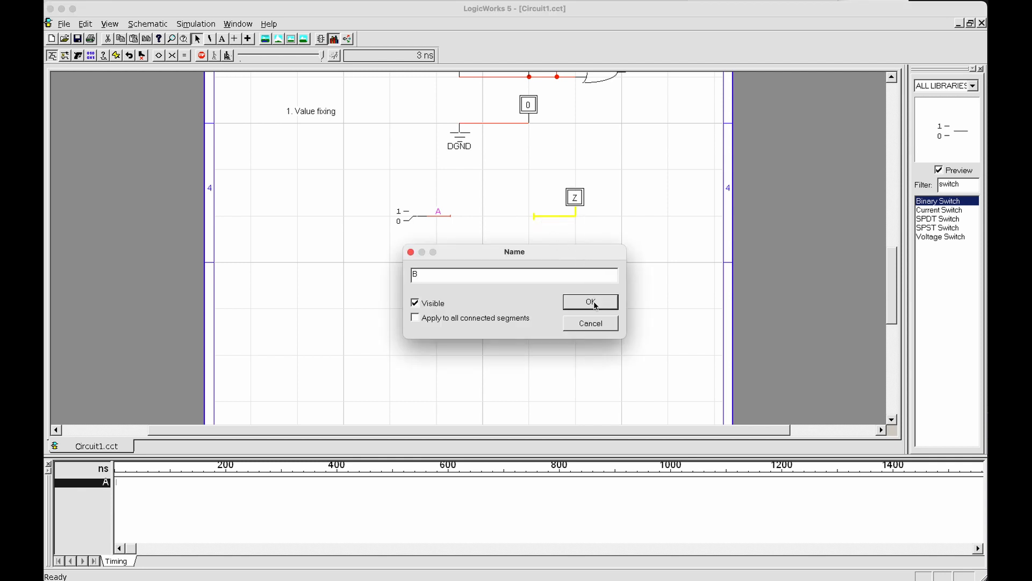
pyautogui.click(593, 304)
pyautogui.click(557, 216)
pyautogui.click(558, 245)
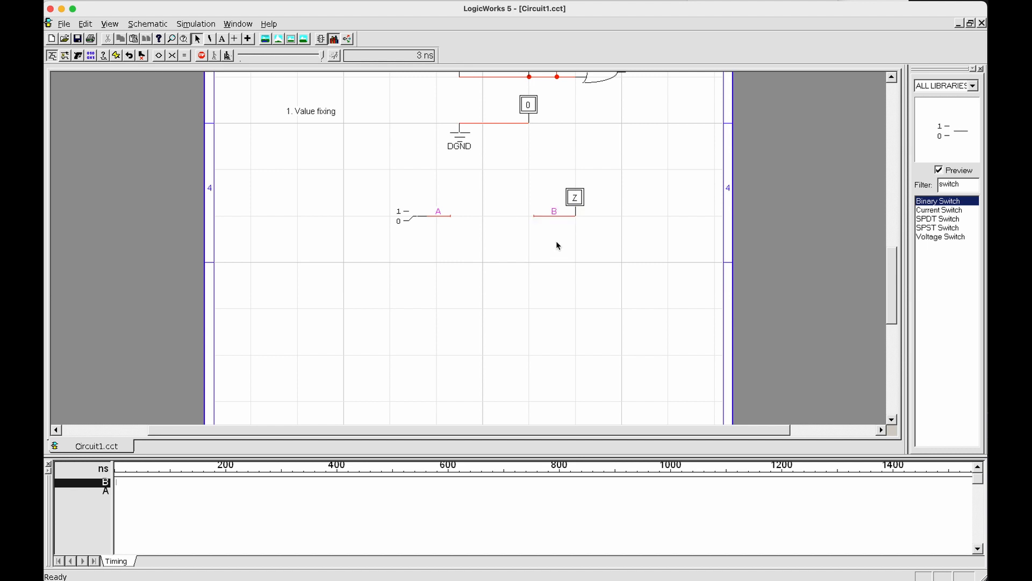
# - Connect the switch's signal line to the probe's line and keep the name "A" for the merged signal
pyautogui.click(533, 218)
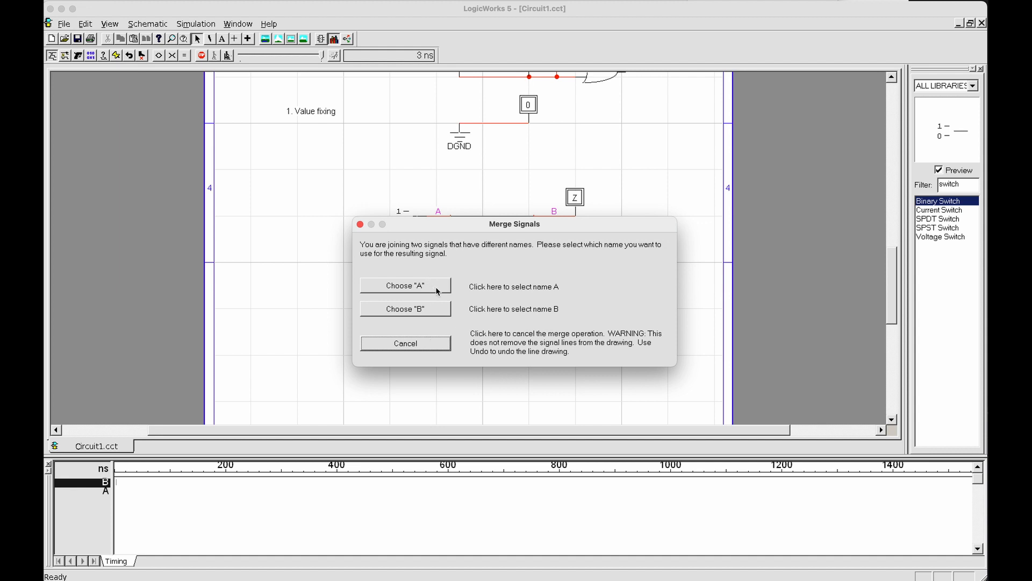
pyautogui.click(413, 289)
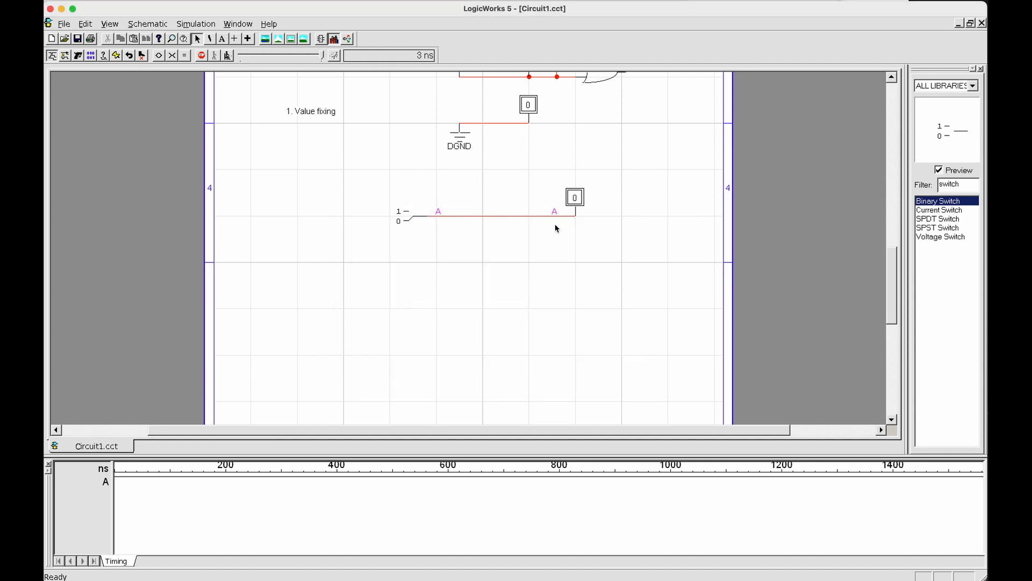
# - Inspect the merged signal line between the binary switch and the probe, including its name at both ends
pyautogui.click(555, 213)
pyautogui.click(539, 254)
pyautogui.click(532, 218)
pyautogui.click(511, 237)
pyautogui.click(421, 215)
pyautogui.click(398, 253)
pyautogui.moveTo(570, 232); pyautogui.dragTo(596, 191)
pyautogui.click(608, 231)
# - Place a copy of the "1. Value fixing" label beside the switch circuit and change its text to "2. Transferring"
pyautogui.moveTo(315, 113); pyautogui.dragTo(335, 213)
pyautogui.doubleClick(289, 213)
pyautogui.write('2. Transfer')
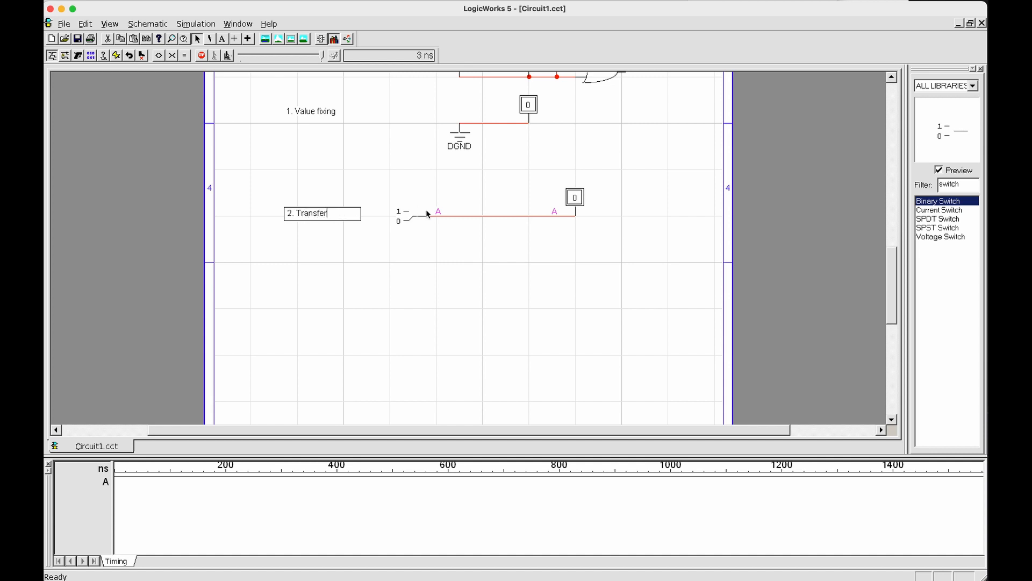
pyautogui.write('ring')
pyautogui.click(454, 238)
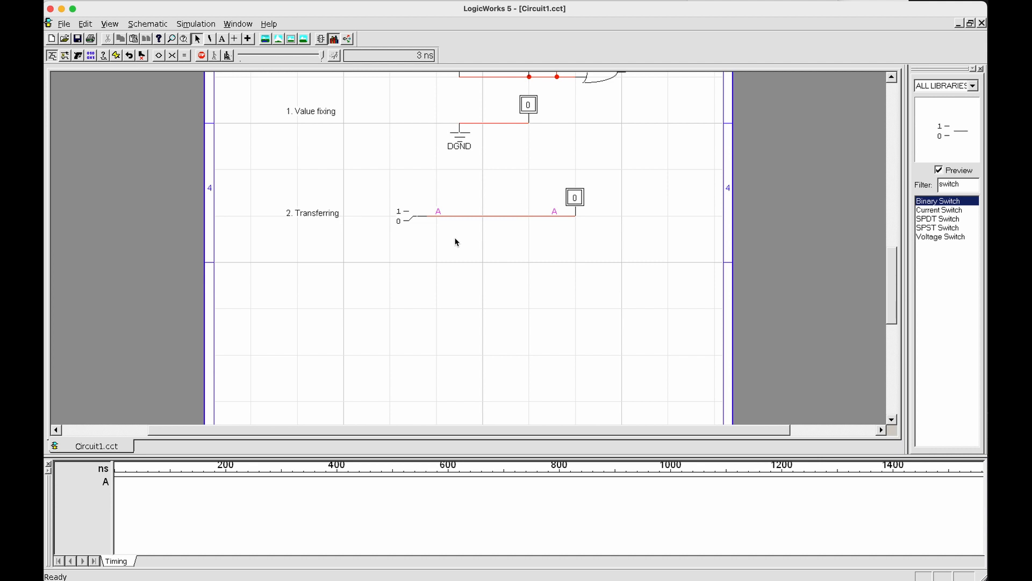
# - Place a copy of the binary switch below the transferring circuit and delete the signal line copied with it
pyautogui.scroll(-1, 485, 271)
pyautogui.scroll(-2, 484, 269)
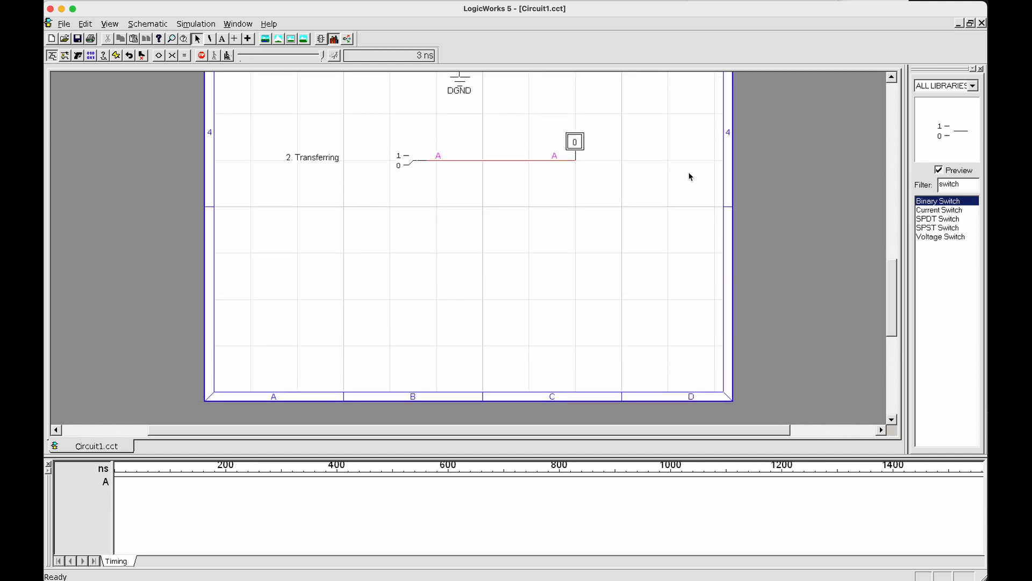
pyautogui.moveTo(392, 190); pyautogui.dragTo(423, 149)
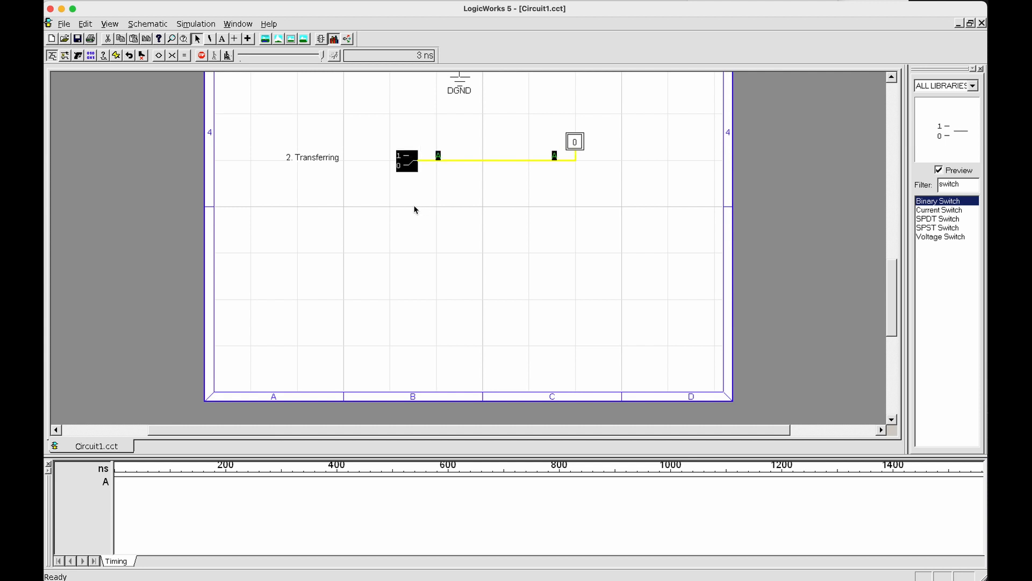
pyautogui.hotkey('ctrl', 'v')
pyautogui.click(406, 221)
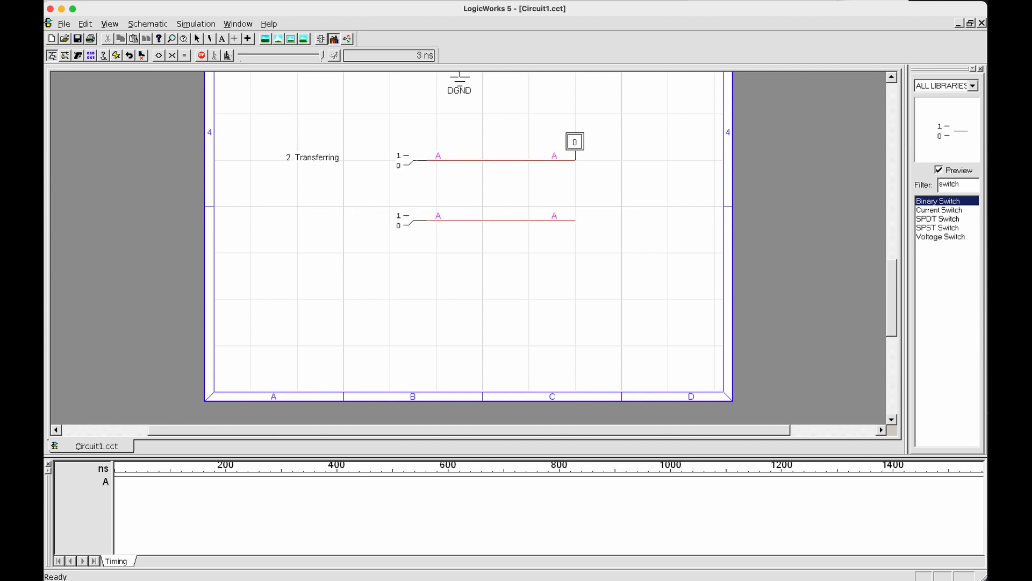
pyautogui.moveTo(503, 238); pyautogui.dragTo(494, 212)
pyautogui.press('Delete')
# - Place a copy of the "2. Transferring" label beside the new switch and change its text to "3. Inverting"
pyautogui.click(301, 157)
pyautogui.hotkey('ctrl', 'c')
pyautogui.hotkey('ctrl', 'v')
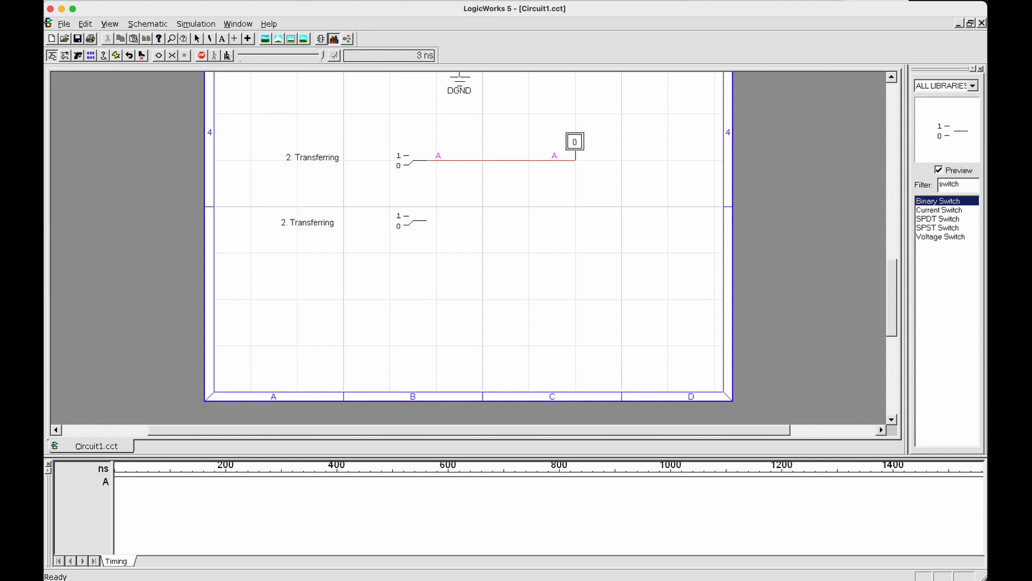
pyautogui.click(320, 223)
pyautogui.doubleClick(308, 221)
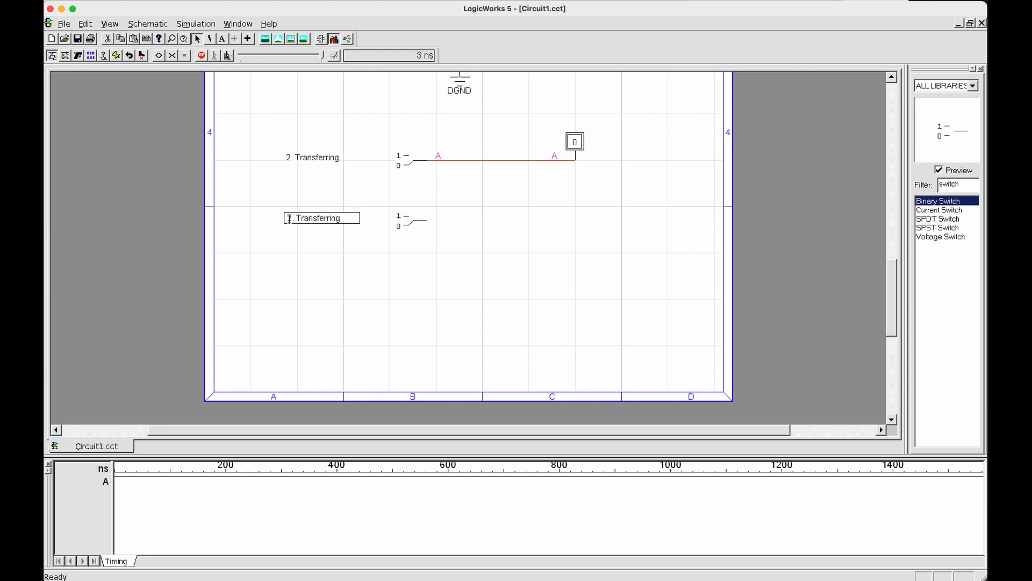
pyautogui.doubleClick(289, 219)
pyautogui.write('3')
pyautogui.doubleClick(316, 218)
pyautogui.write('In')
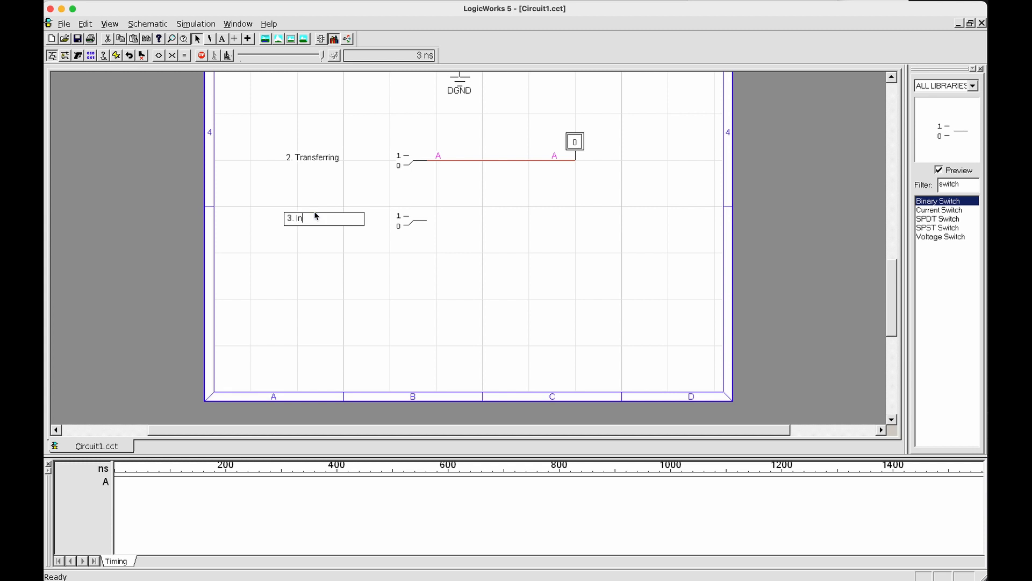
pyautogui.write('verting')
pyautogui.click(357, 242)
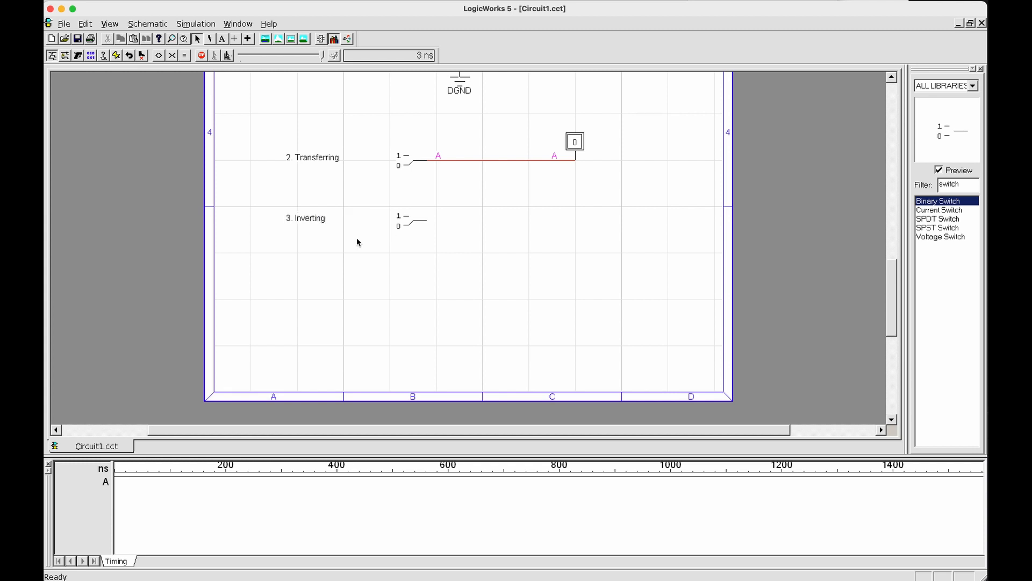
# - Move the "3. Inverting" label slightly down to line it up with the switch beside it
pyautogui.click(321, 216)
pyautogui.moveTo(318, 221); pyautogui.dragTo(318, 226)
pyautogui.click(326, 242)
# - Find the NOT gate with the library filter "NOT" and place one to the right of the inverting circuit's switch
pyautogui.doubleClick(973, 185)
pyautogui.write('NOT')
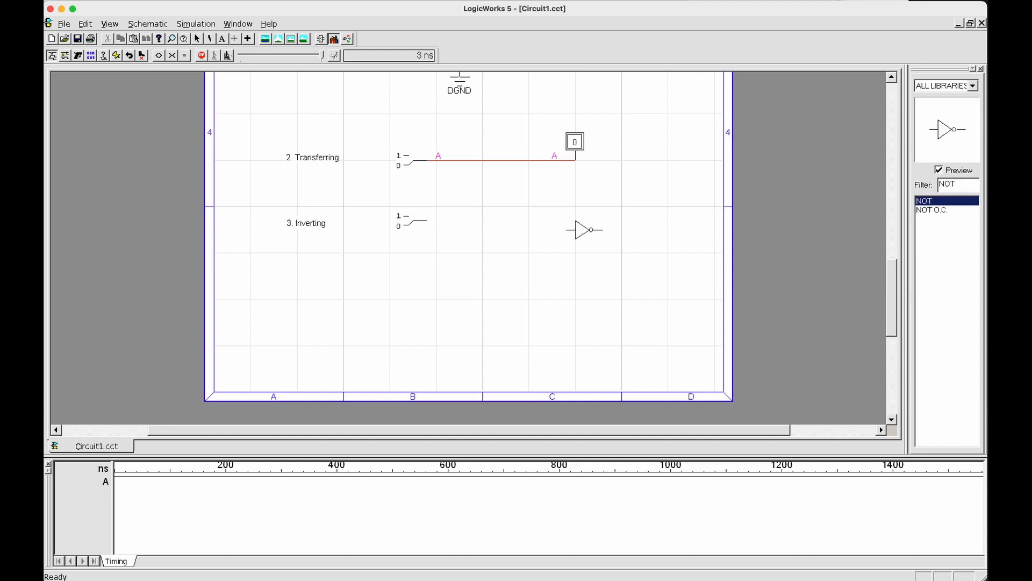
pyautogui.click(486, 220)
# - Place a copy of the binary probe right of the NOT gate and wire the switch, gate and probe together
pyautogui.click(567, 148)
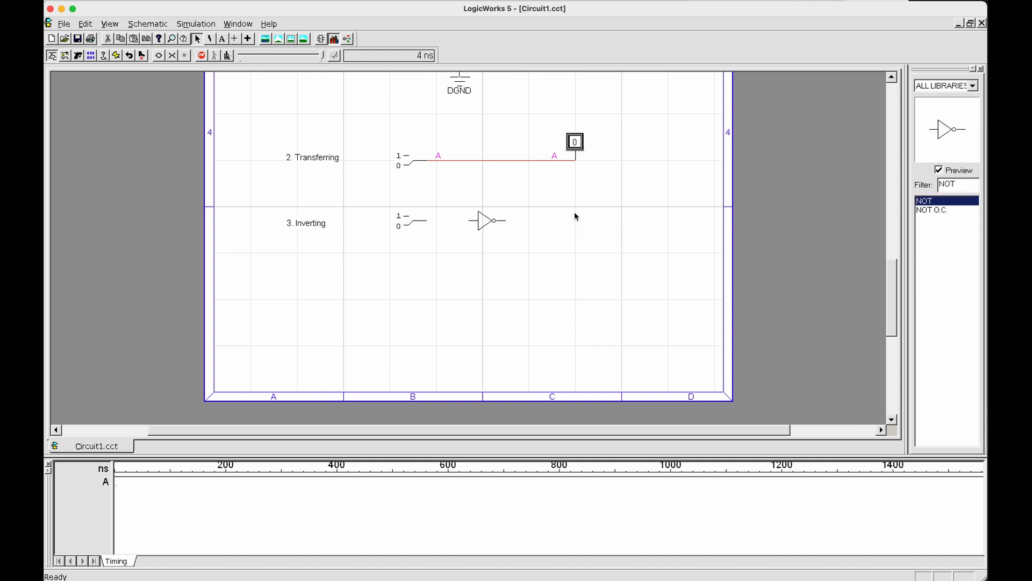
pyautogui.hotkey('ctrl', 'd')
pyautogui.click(575, 204)
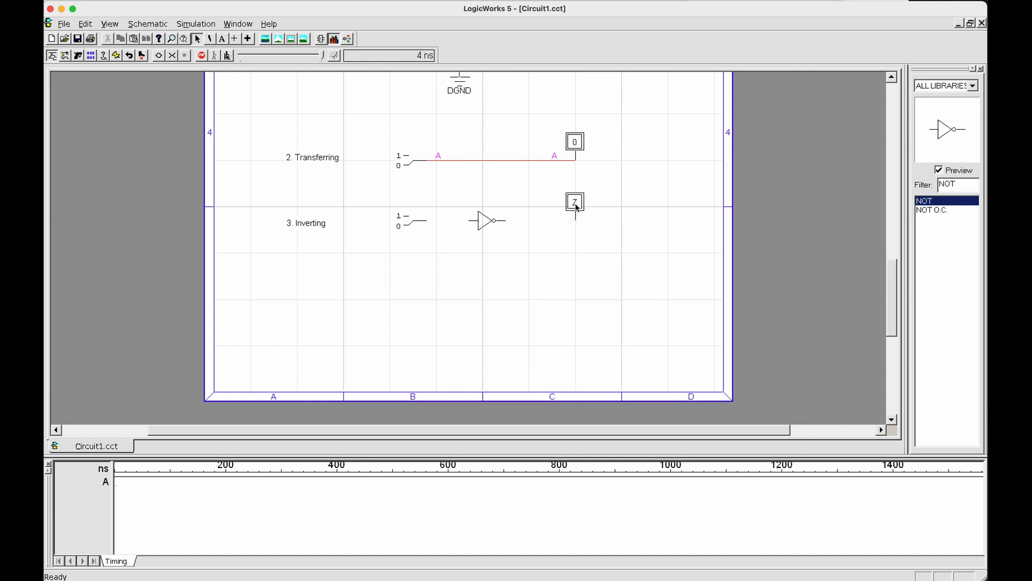
pyautogui.moveTo(508, 220); pyautogui.dragTo(578, 223)
pyautogui.moveTo(477, 221); pyautogui.dragTo(430, 224)
# - Toggle the inverting circuit's binary switch several times to test the NOT gate's output on the probe
pyautogui.click(412, 221)
pyautogui.click(414, 223)
pyautogui.click(414, 223)
pyautogui.click(410, 222)
pyautogui.click(410, 222)
pyautogui.click(409, 222)
# - Place a copy of the "3. Inverting" label below the inverting circuit and change its text to "4. Busses"
pyautogui.scroll(-3, 433, 247)
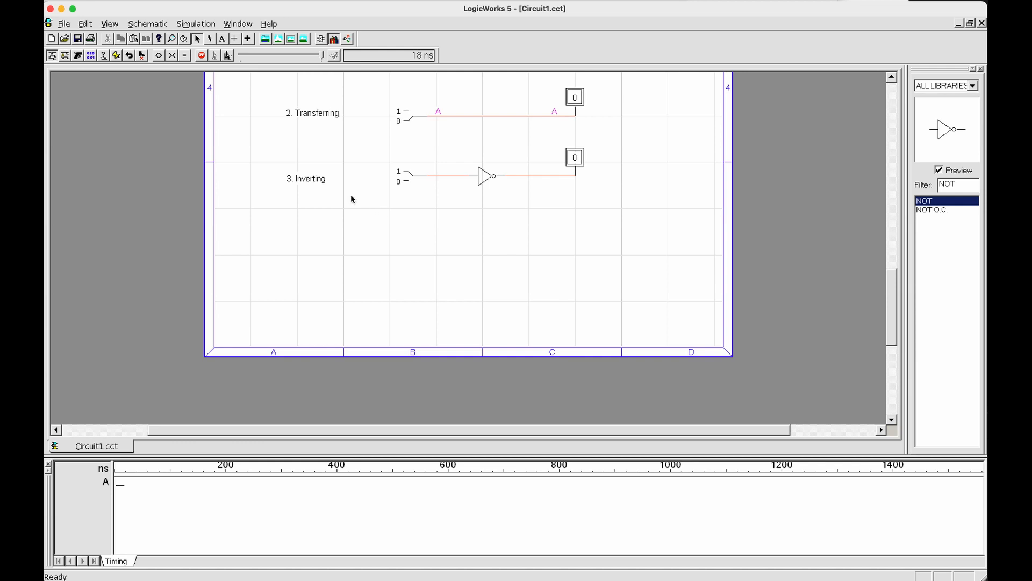
pyautogui.click(317, 180)
pyautogui.moveTo(318, 179); pyautogui.dragTo(318, 254)
pyautogui.doubleClick(303, 254)
pyautogui.doubleClick(291, 252)
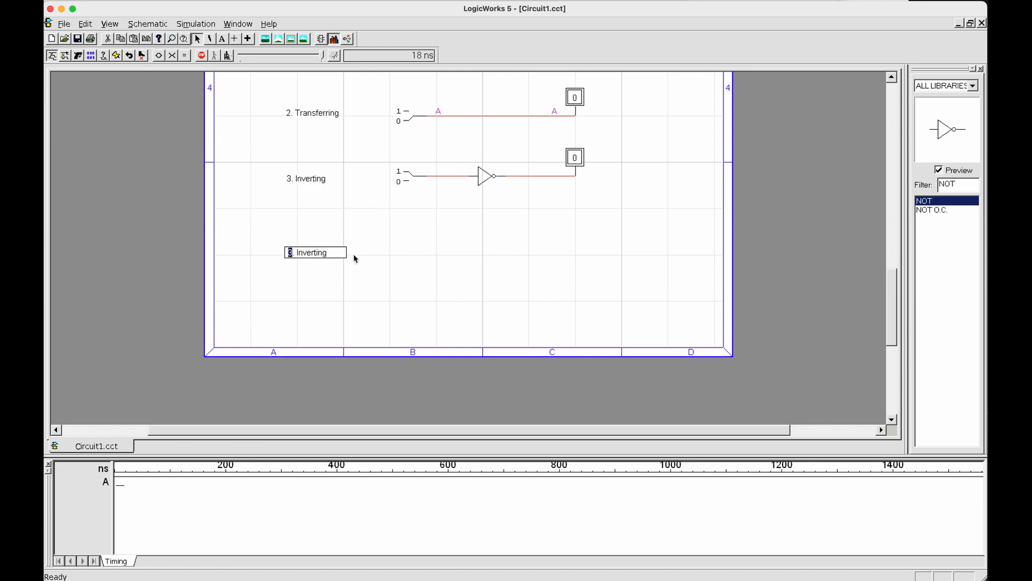
pyautogui.write('4')
pyautogui.doubleClick(310, 253)
pyautogui.write('Busses')
pyautogui.click(520, 231)
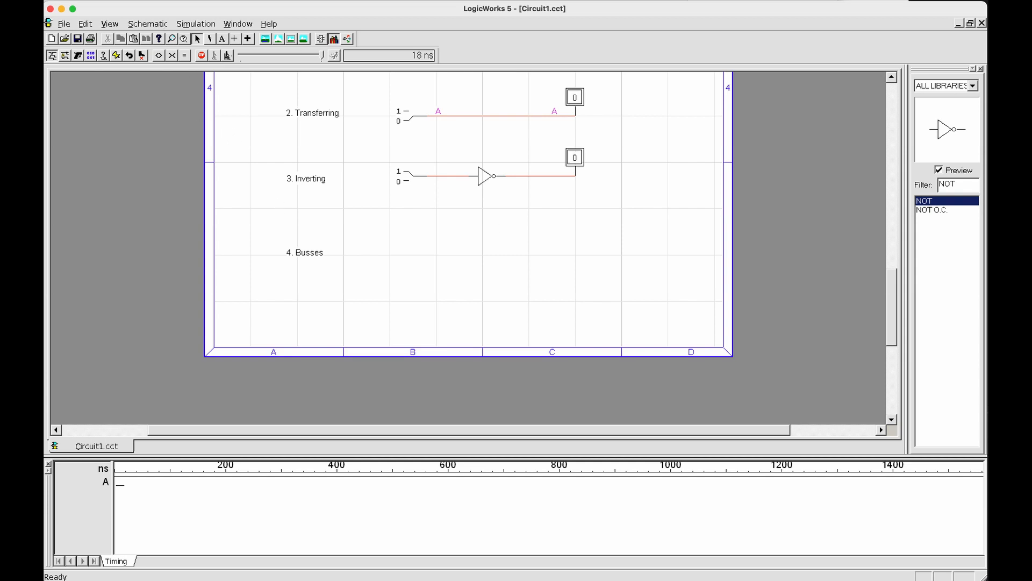
# - Create a new breakout with pins D0..3 and a pin spacing of 2, placed to the right of the "4. Busses" label
pyautogui.click(154, 26)
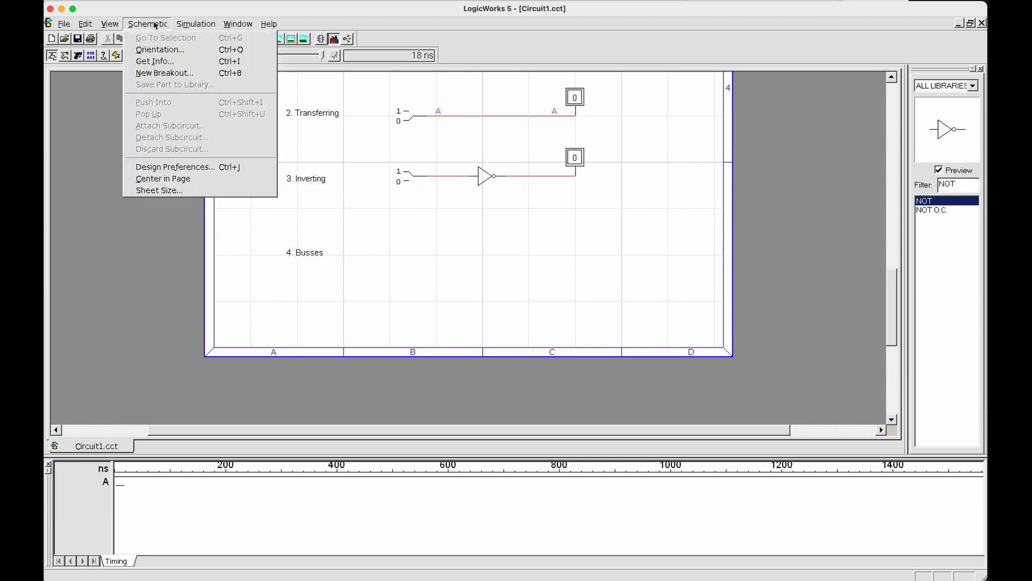
pyautogui.click(168, 74)
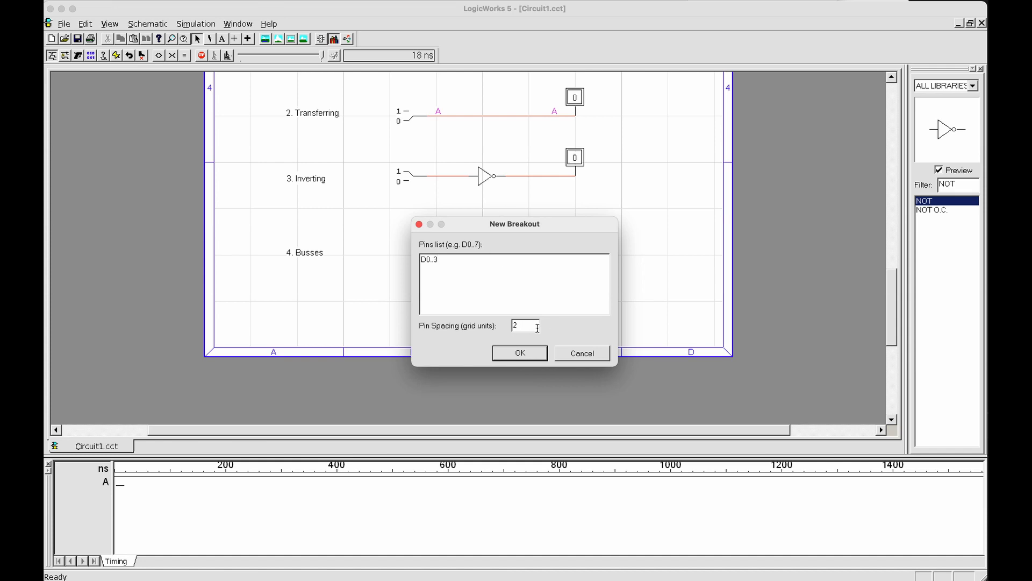
pyautogui.click(524, 352)
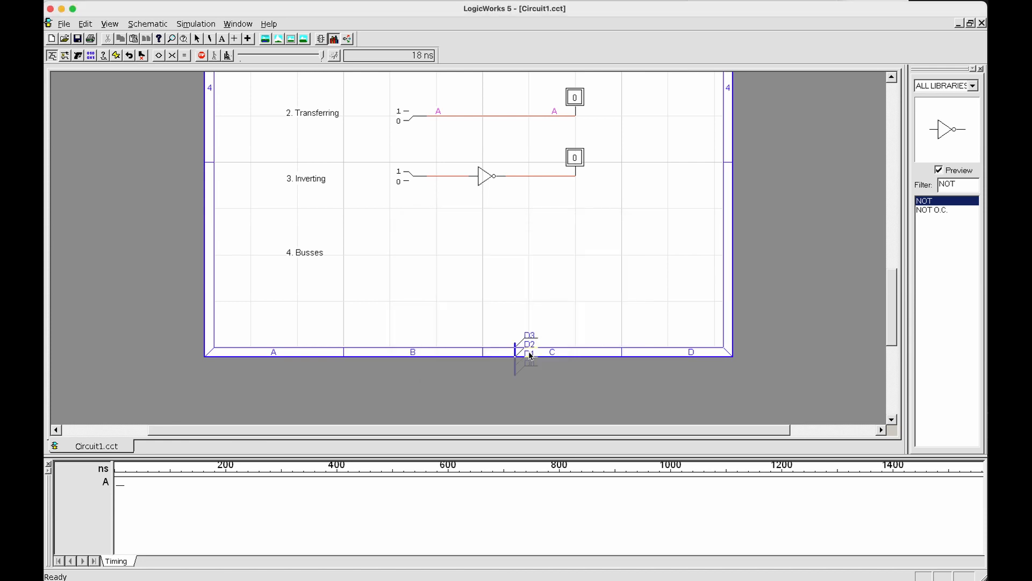
pyautogui.click(440, 263)
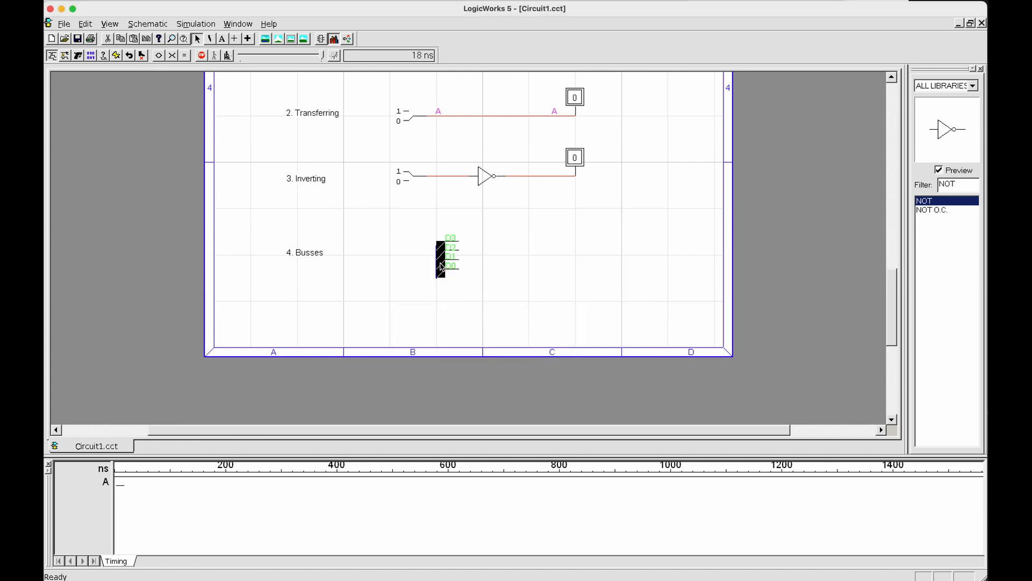
# - Flip the D0..3 breakout horizontally so its pins face the "4. Busses" label
pyautogui.rightClick(441, 264)
pyautogui.click(482, 328)
pyautogui.click(479, 327)
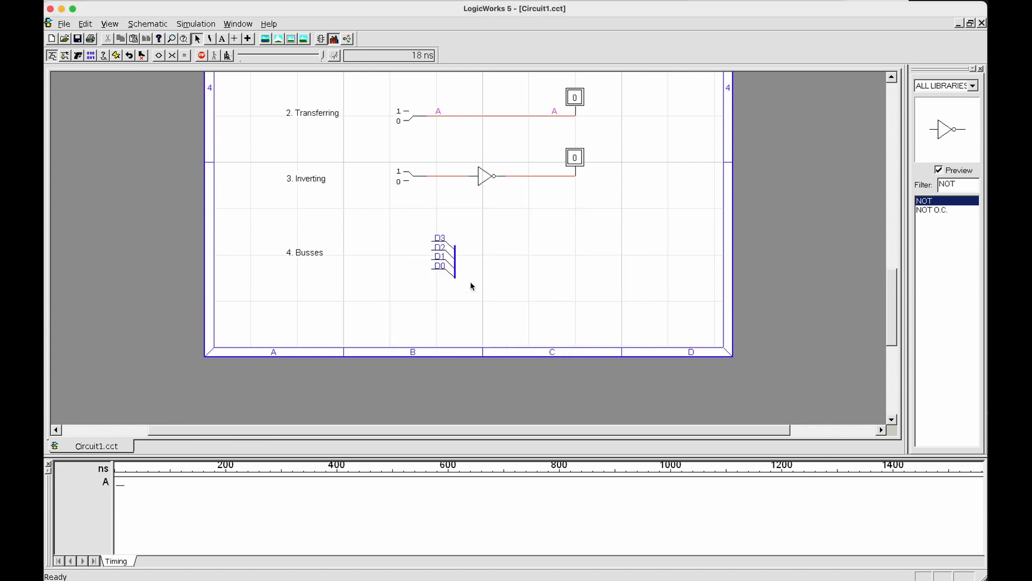
pyautogui.click(454, 264)
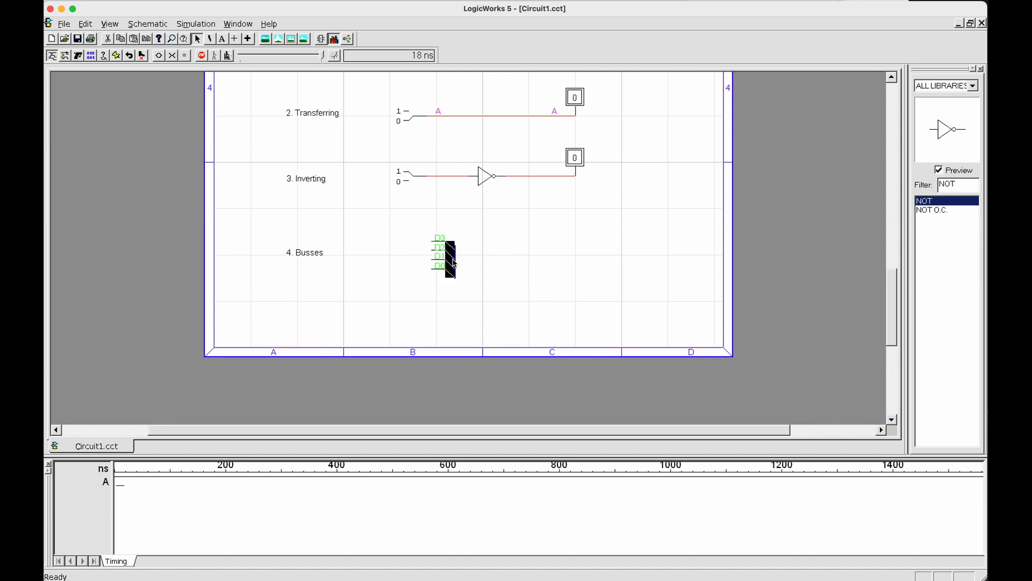
pyautogui.click(538, 273)
# - Find the "Hex Keyboard wo/" variant with the library filter "HEX" and place it against the breakout's four pins
pyautogui.moveTo(968, 183); pyautogui.dragTo(932, 185)
pyautogui.write('HEX')
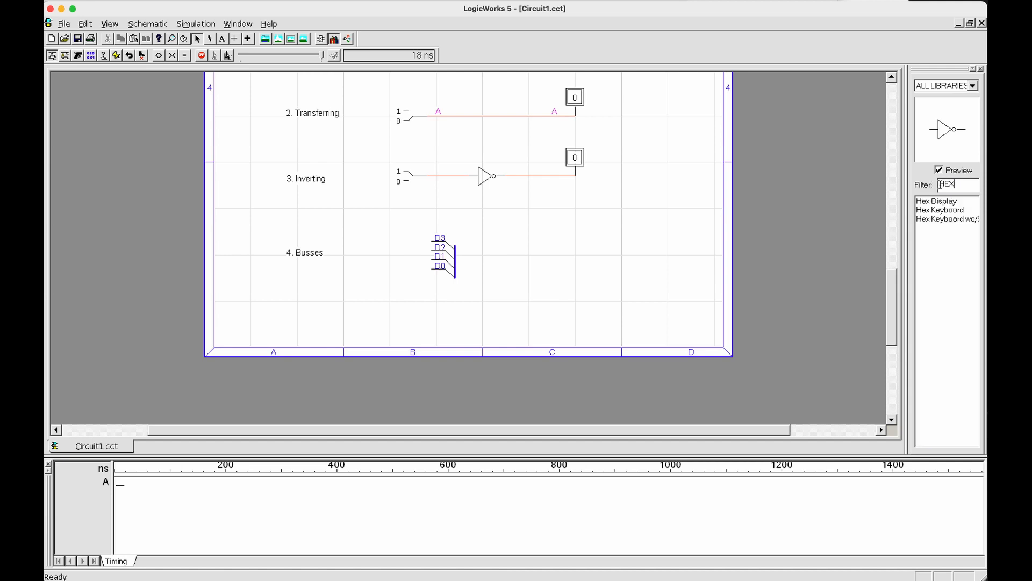
pyautogui.click(951, 219)
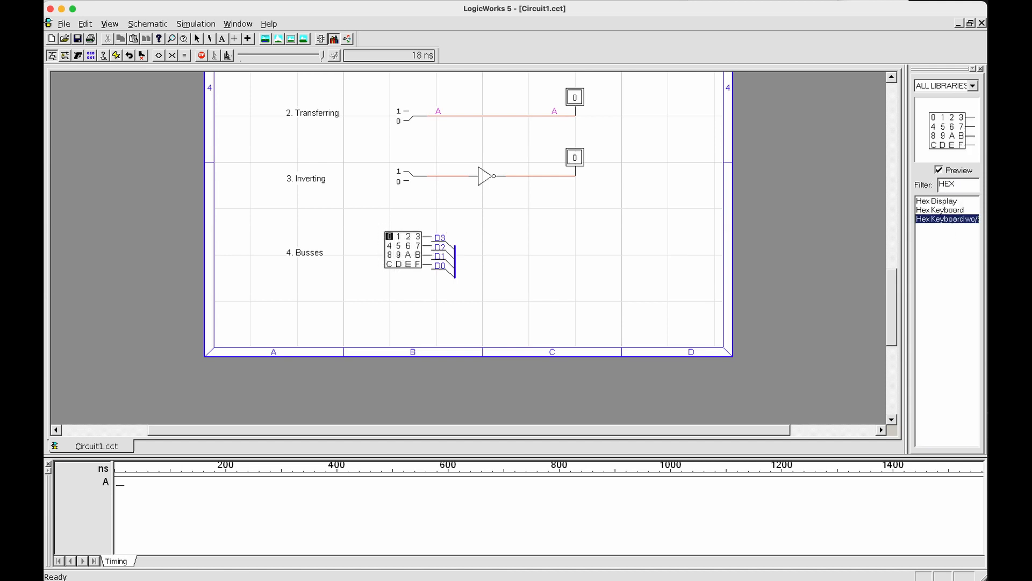
pyautogui.click(407, 257)
pyautogui.press('space')
# - Move the hex keyboard and its connected breakout together slightly to the left
pyautogui.moveTo(385, 294); pyautogui.dragTo(532, 199)
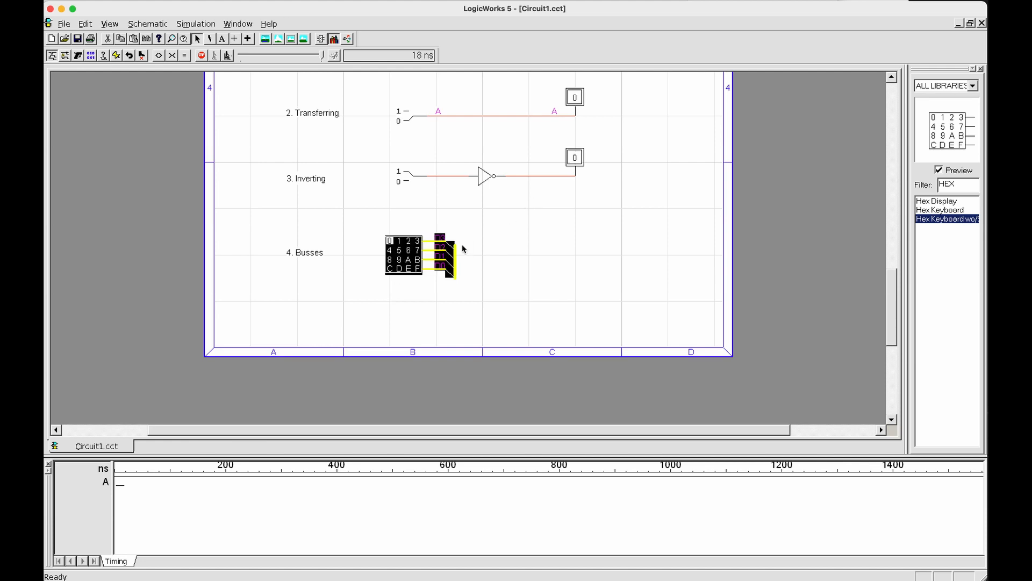
pyautogui.moveTo(450, 259); pyautogui.dragTo(441, 260)
pyautogui.click(474, 270)
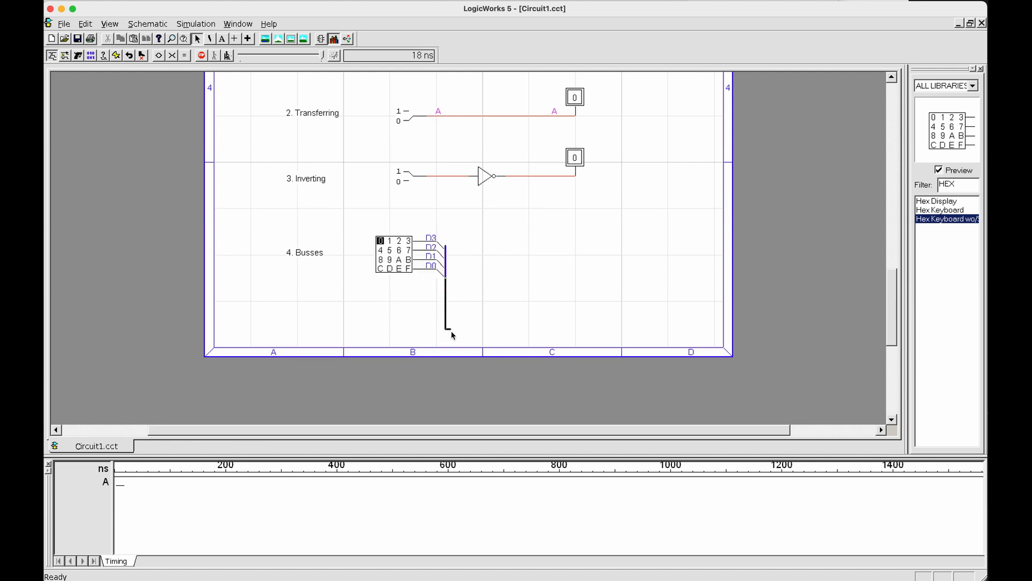
# - Draw a bus line from the breakout's lower end down, across to the right and back up
pyautogui.moveTo(497, 331); pyautogui.dragTo(497, 332)
pyautogui.click(566, 329)
pyautogui.click(567, 283)
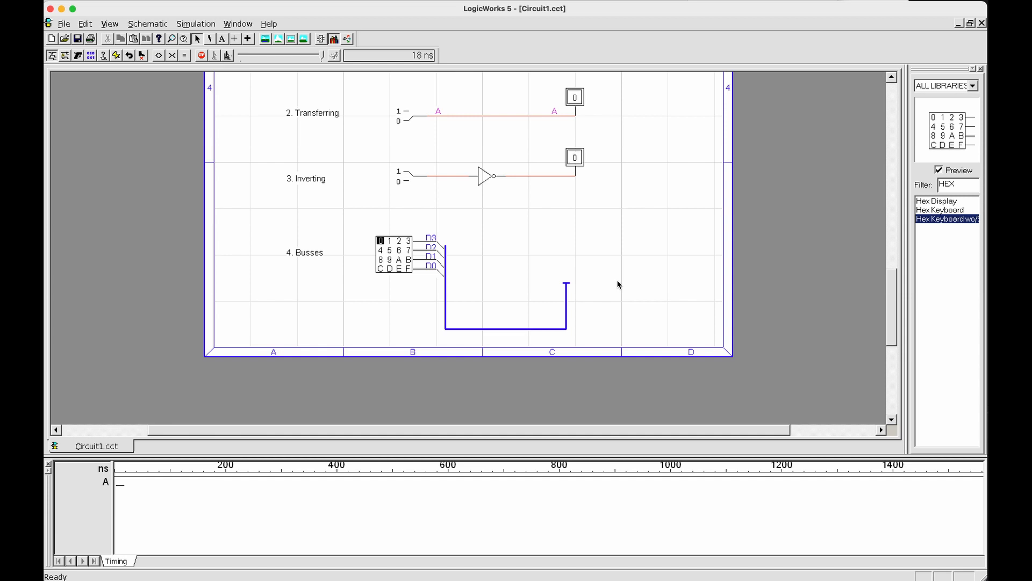
# - Place a Hex Display to the right of the bus line's free end, level with the hex keyboard
pyautogui.click(960, 201)
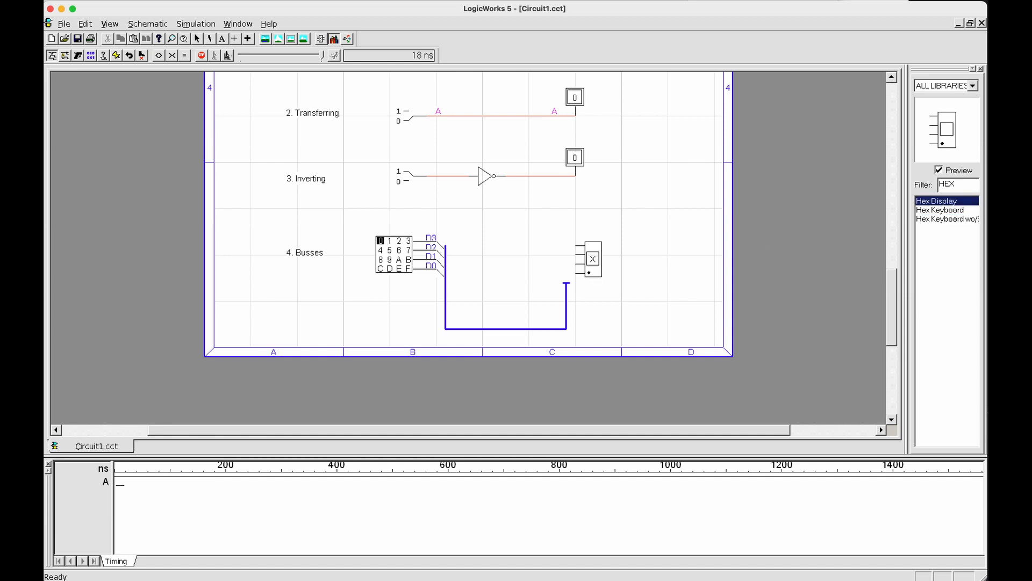
pyautogui.click(589, 254)
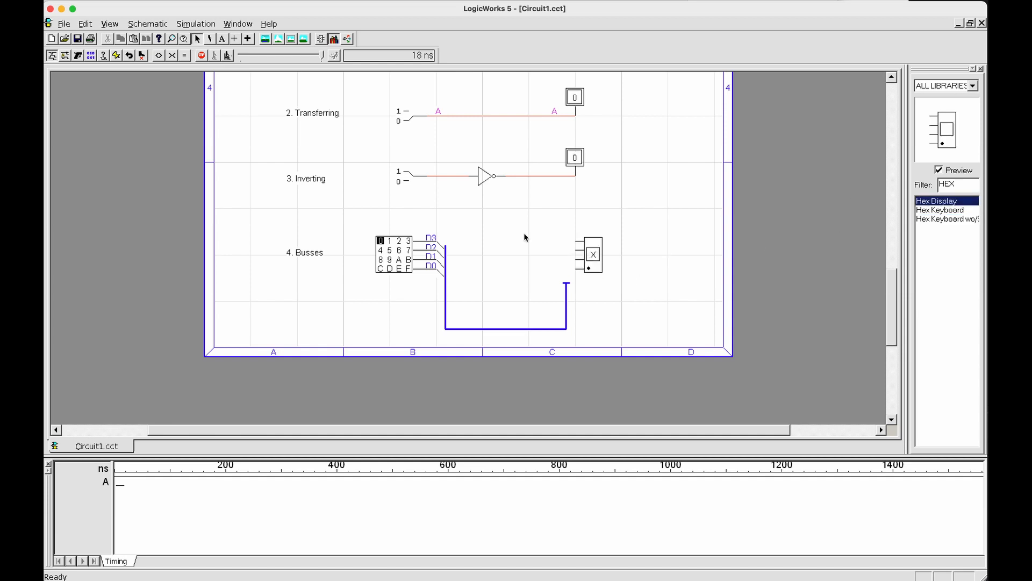
pyautogui.click(583, 268)
# - Examine the pin order of the hex keyboard and breakout against the pins of the hex display
pyautogui.moveTo(387, 293); pyautogui.dragTo(419, 218)
pyautogui.click(428, 286)
pyautogui.click(433, 237)
pyautogui.click(576, 242)
pyautogui.click(498, 260)
pyautogui.click(419, 241)
pyautogui.click(413, 270)
pyautogui.click(592, 256)
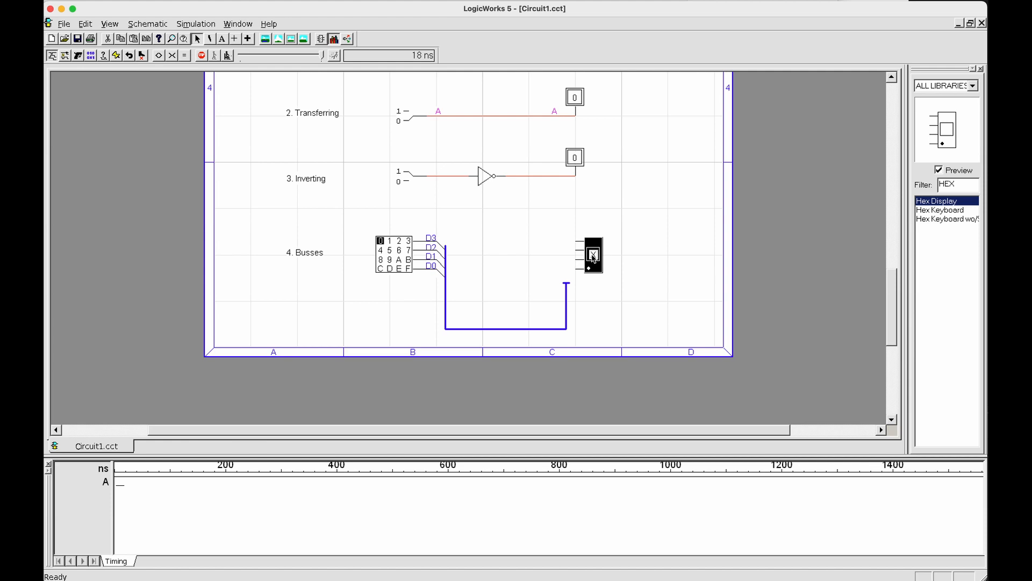
pyautogui.click(619, 260)
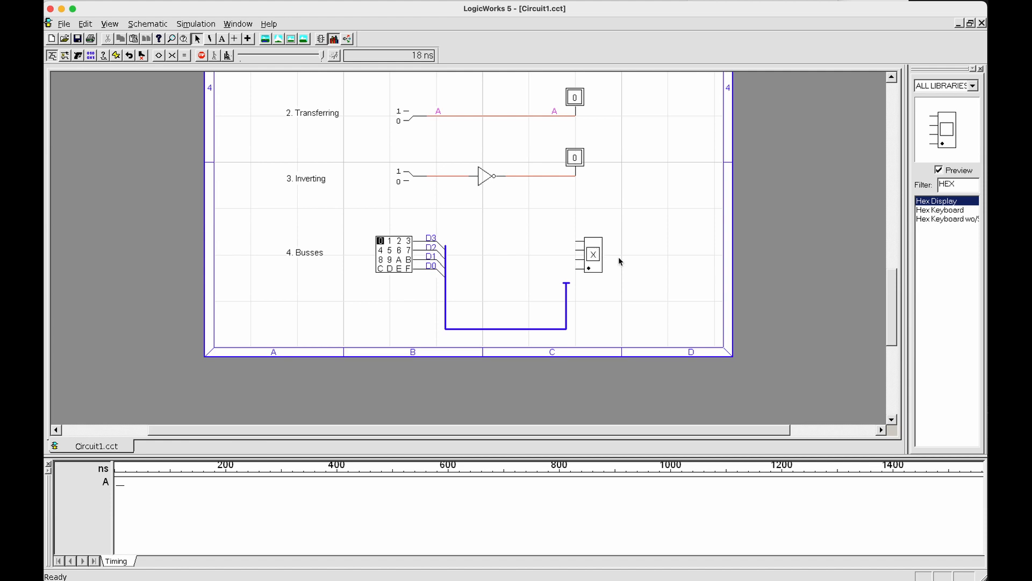
pyautogui.click(582, 270)
pyautogui.press('Delete')
# - Duplicate the hex keyboard's breakout, place the copy just before the hex display and flip it horizontally
pyautogui.click(446, 261)
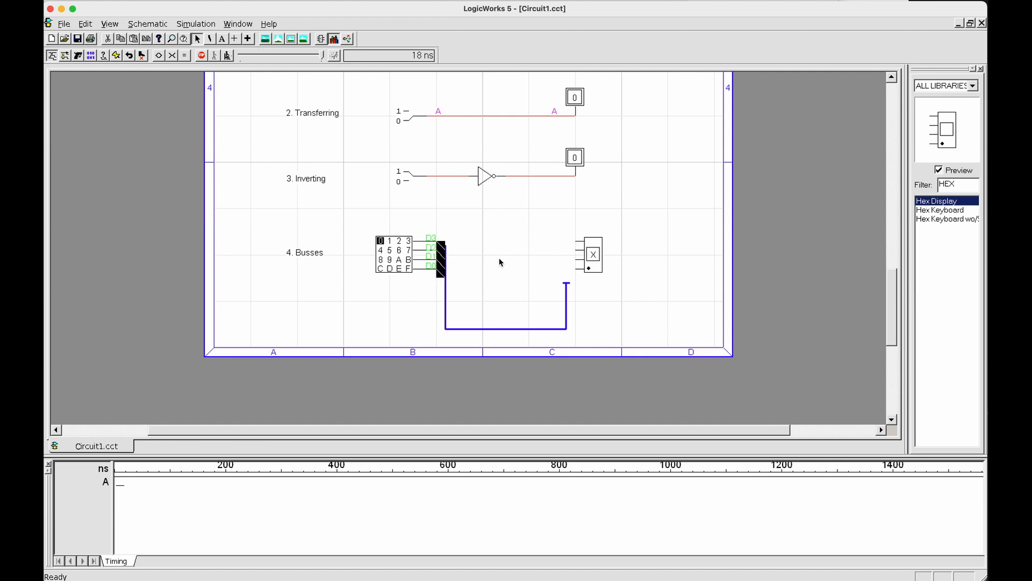
pyautogui.hotkey('ctrl', 'd')
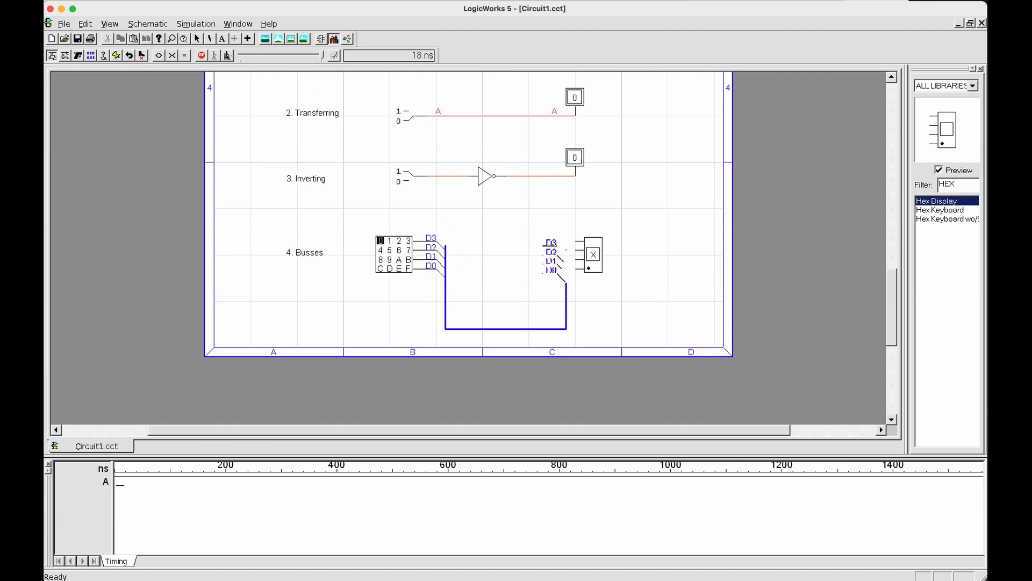
pyautogui.click(559, 263)
pyautogui.rightClick(559, 262)
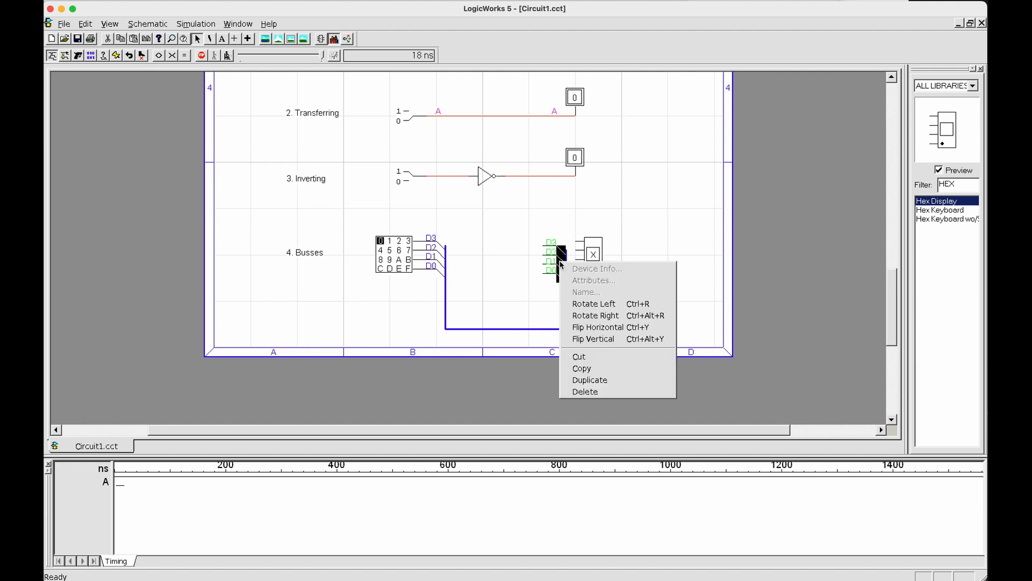
pyautogui.click(602, 327)
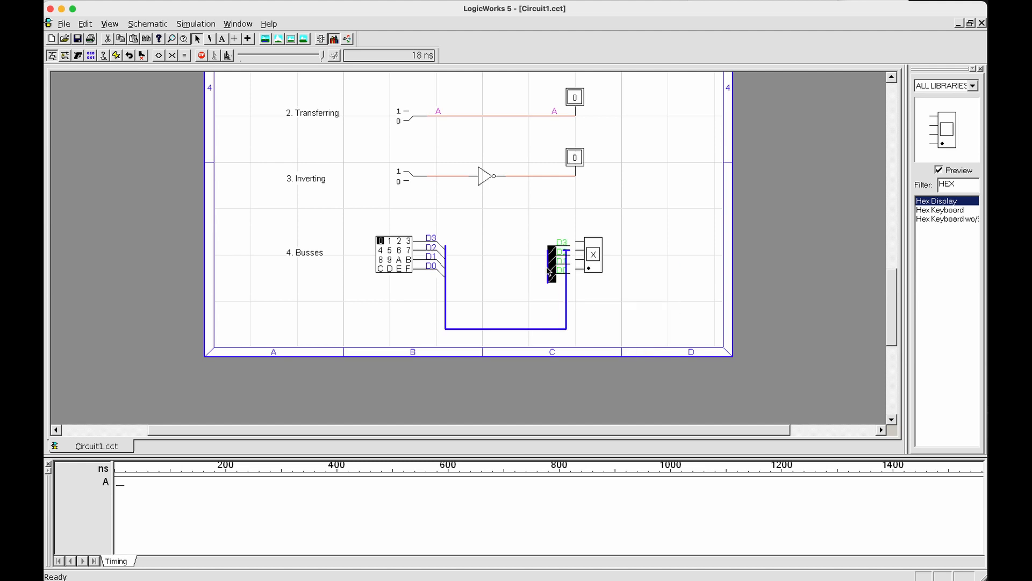
# - Attach the flipped breakout to the bus's free end and move the hex display further right
pyautogui.moveTo(555, 266)
pyautogui.mouseDown()
pyautogui.moveTo(562, 232)
pyautogui.moveTo(572, 235)
pyautogui.moveTo(563, 267)
pyautogui.mouseUp()
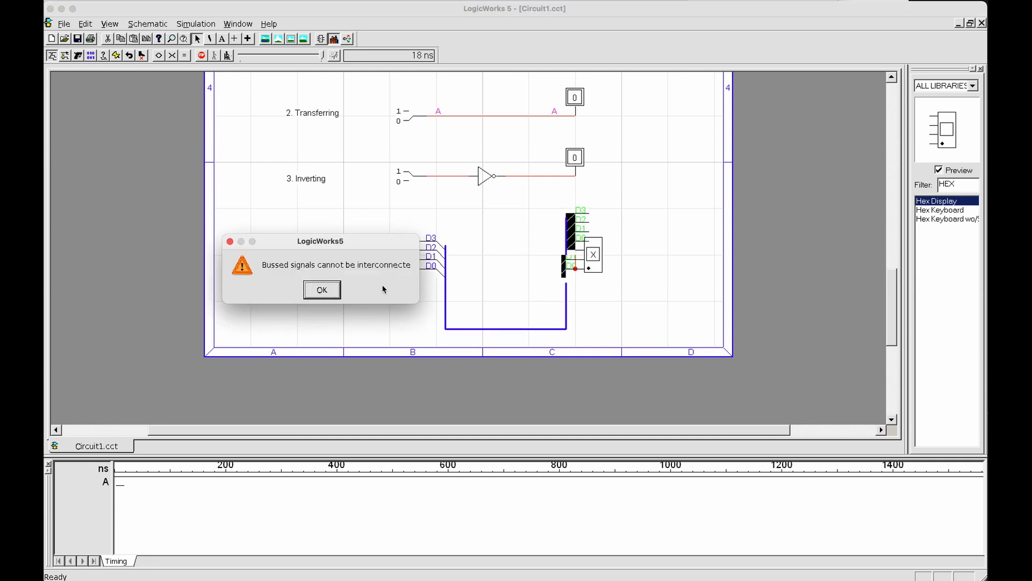
pyautogui.click(322, 291)
pyautogui.moveTo(601, 268); pyautogui.dragTo(628, 267)
# - Zap the stray wire at the D0 junction beside the hex display, undoing any unwanted deletion
pyautogui.click(577, 267)
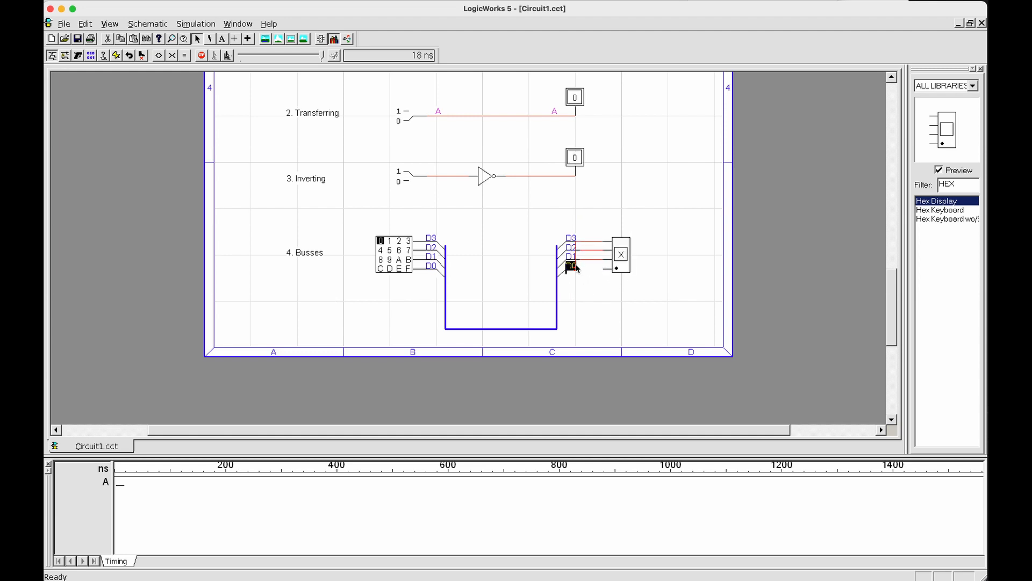
pyautogui.click(577, 256)
pyautogui.click(579, 233)
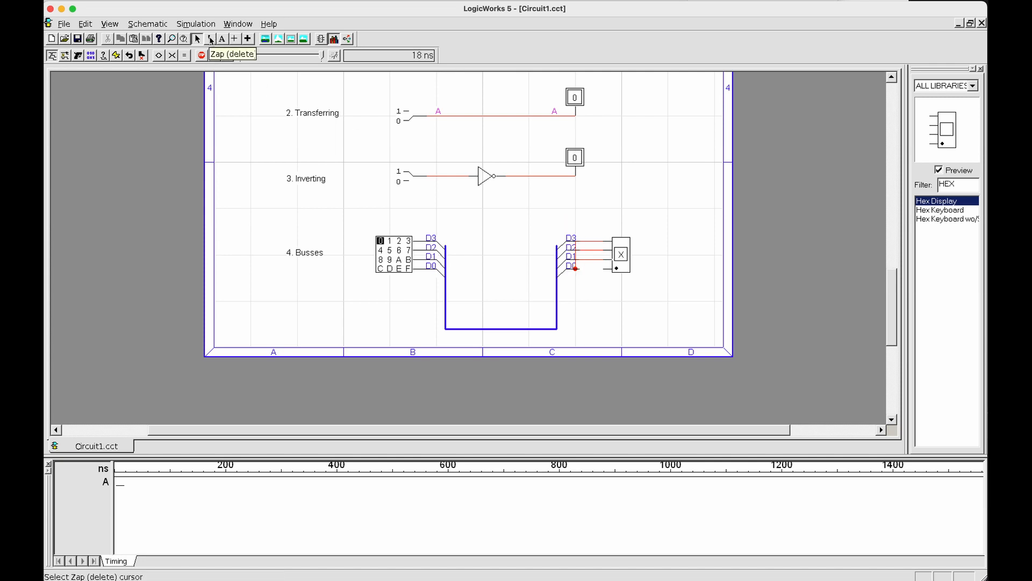
pyautogui.click(210, 40)
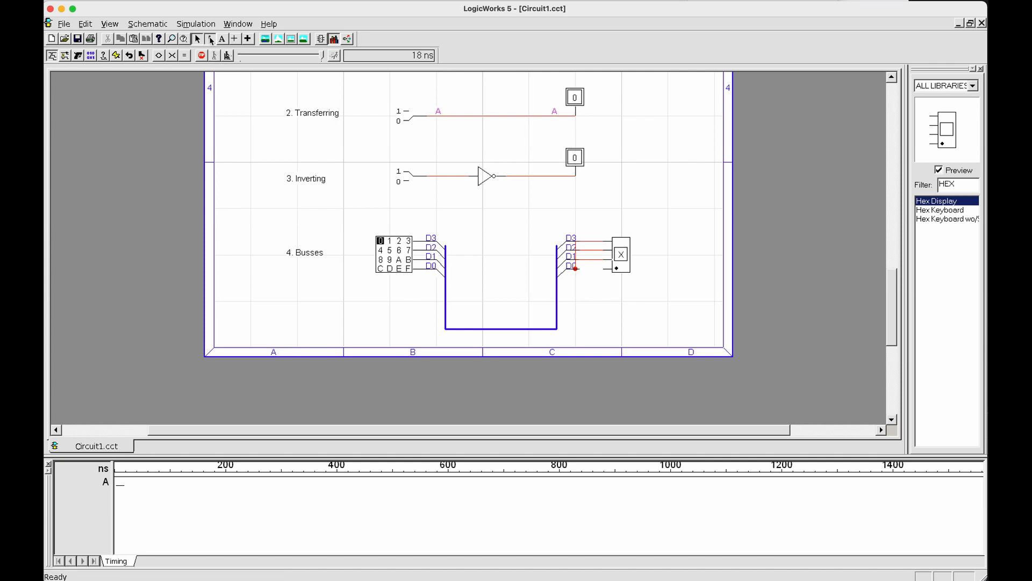
pyautogui.click(575, 267)
pyautogui.hotkey('ctrl', 'z')
pyautogui.press('Escape')
# - Complete the D0 to D3 wires to the hex display and shift the keyboard-side breakout slightly right
pyautogui.click(594, 270)
pyautogui.click(595, 261)
pyautogui.click(595, 250)
pyautogui.click(595, 242)
pyautogui.click(562, 286)
pyautogui.moveTo(446, 264); pyautogui.dragTo(456, 264)
pyautogui.click(509, 270)
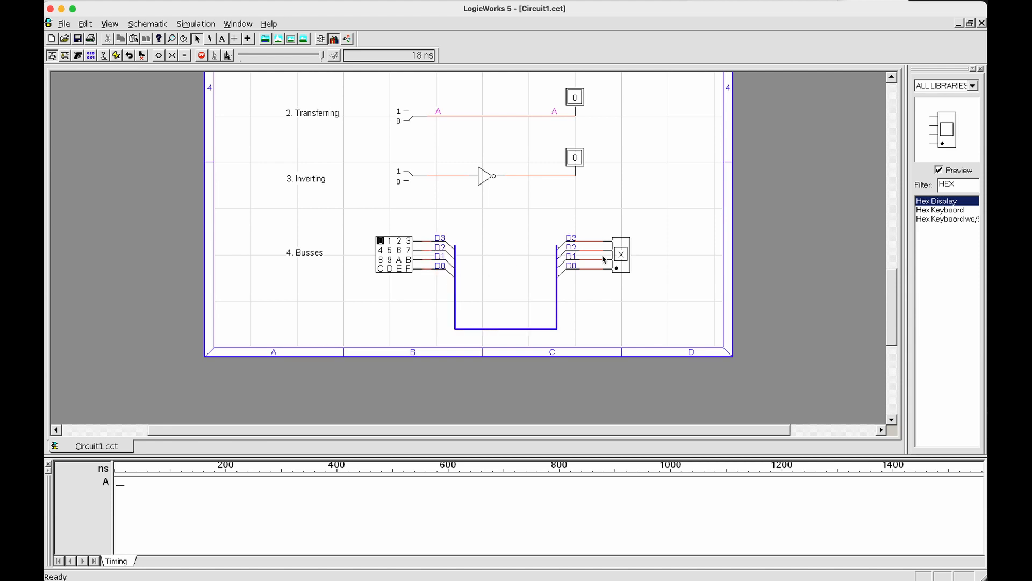
# - Examine the four individual wires at the hex display and the matching ones at the hex keyboard
pyautogui.click(590, 241)
pyautogui.click(586, 251)
pyautogui.click(591, 243)
pyautogui.click(590, 241)
pyautogui.click(587, 250)
pyautogui.click(591, 259)
pyautogui.click(592, 267)
pyautogui.moveTo(590, 232); pyautogui.dragTo(592, 278)
pyautogui.click(598, 289)
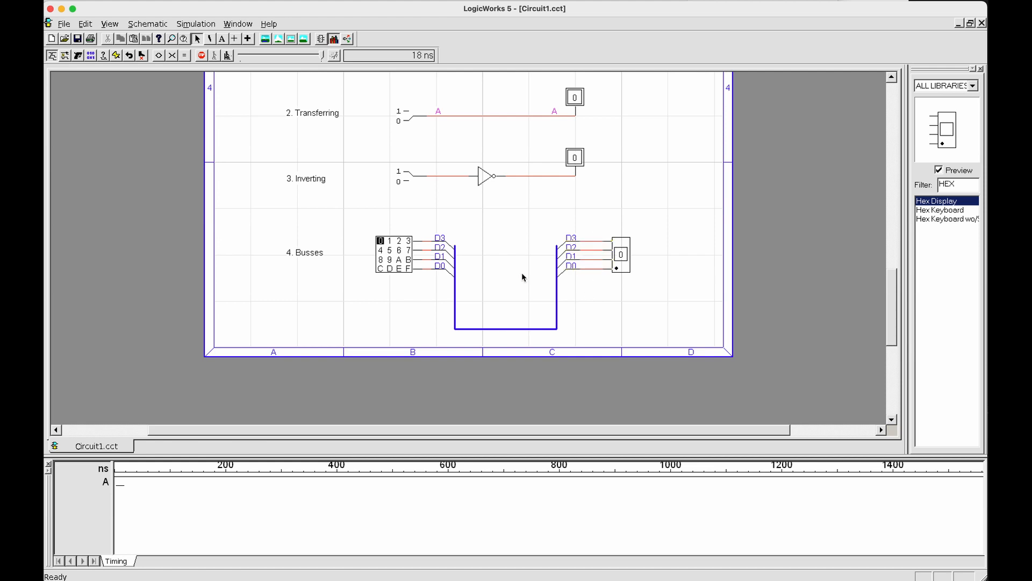
pyautogui.click(428, 241)
pyautogui.click(430, 255)
pyautogui.click(430, 255)
pyautogui.click(430, 260)
pyautogui.click(429, 278)
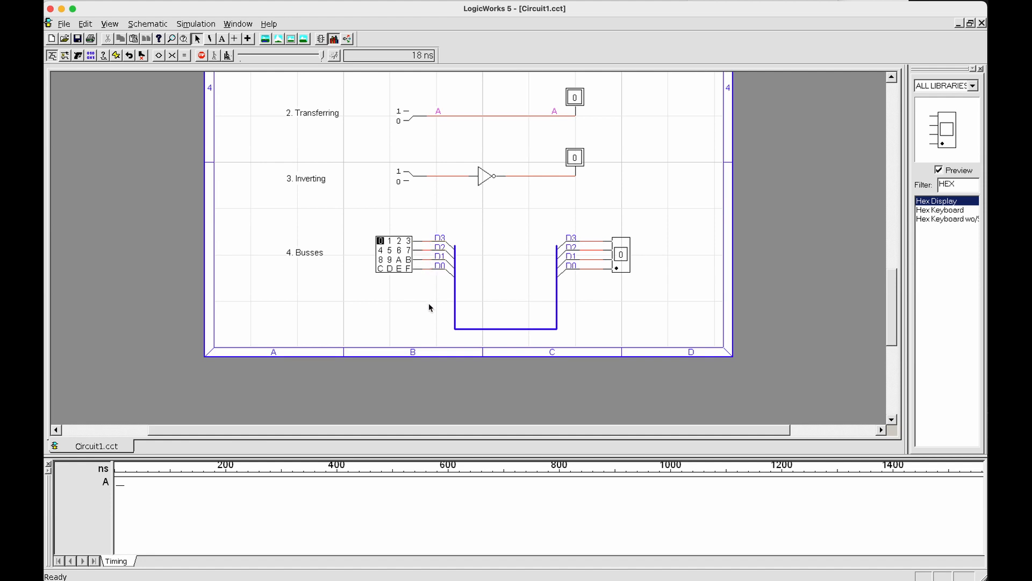
# - Test the bus by setting the hex keyboard to 5, F, 0, 5 and finally F
pyautogui.click(390, 250)
pyautogui.click(407, 269)
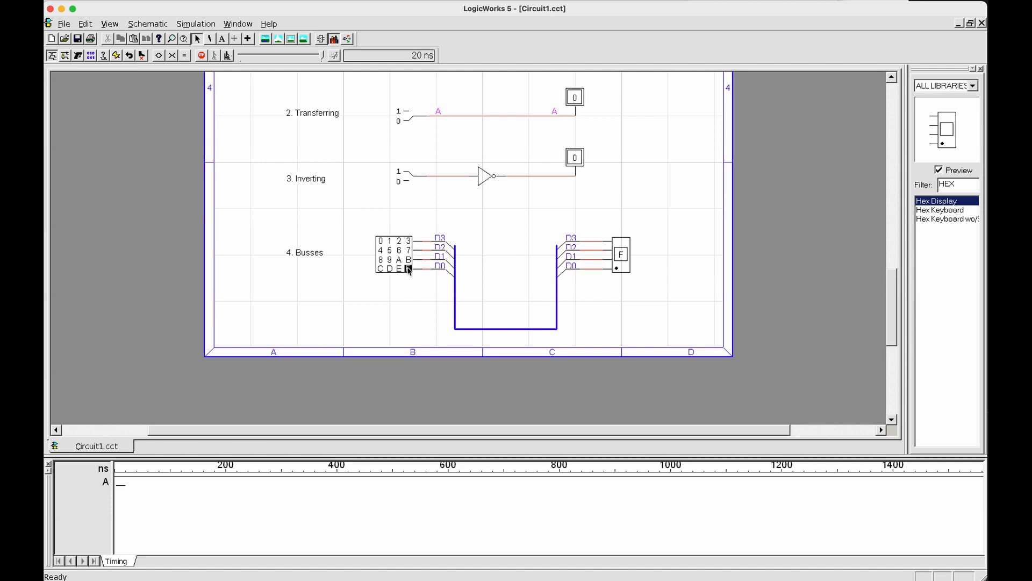
pyautogui.click(380, 241)
pyautogui.click(390, 251)
pyautogui.click(408, 268)
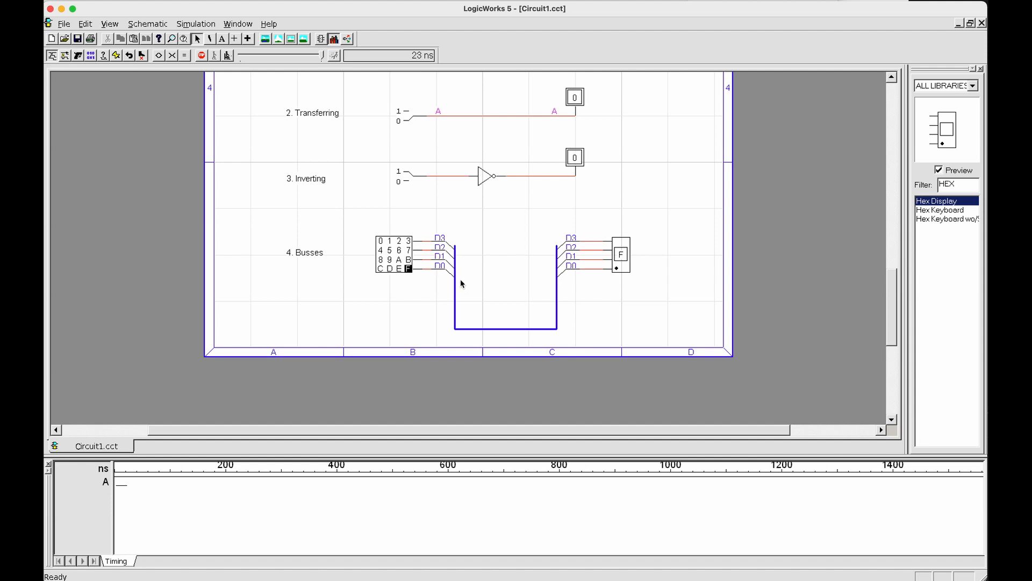
# - Move the horizontal segment of the bus line up, closer to the two breakouts
pyautogui.click(505, 329)
pyautogui.moveTo(506, 318); pyautogui.dragTo(508, 280)
pyautogui.click(508, 263)
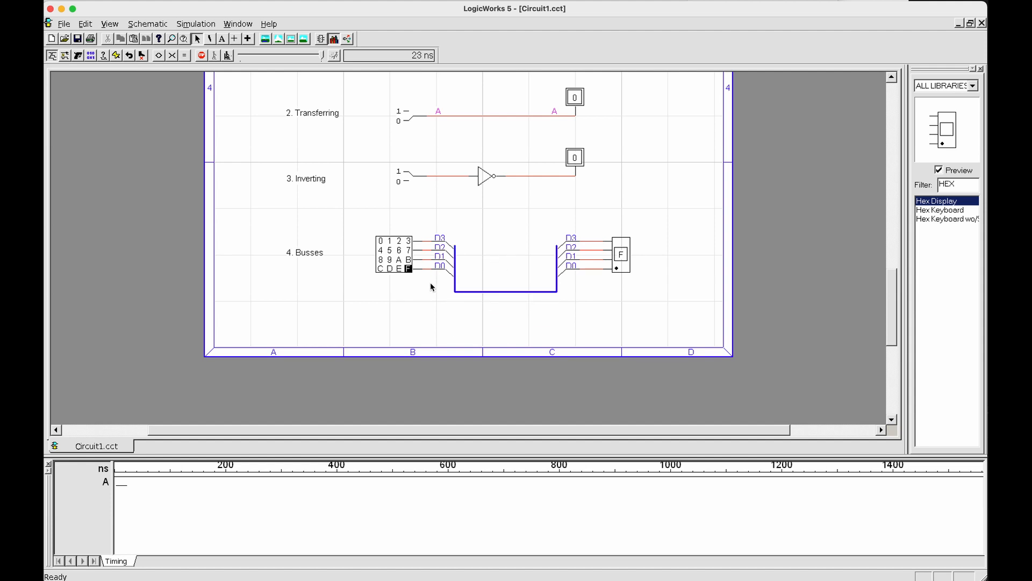
# - Copy the hex keyboard and place two copies stacked directly beneath each other under the original
pyautogui.scroll(-5, 430, 287)
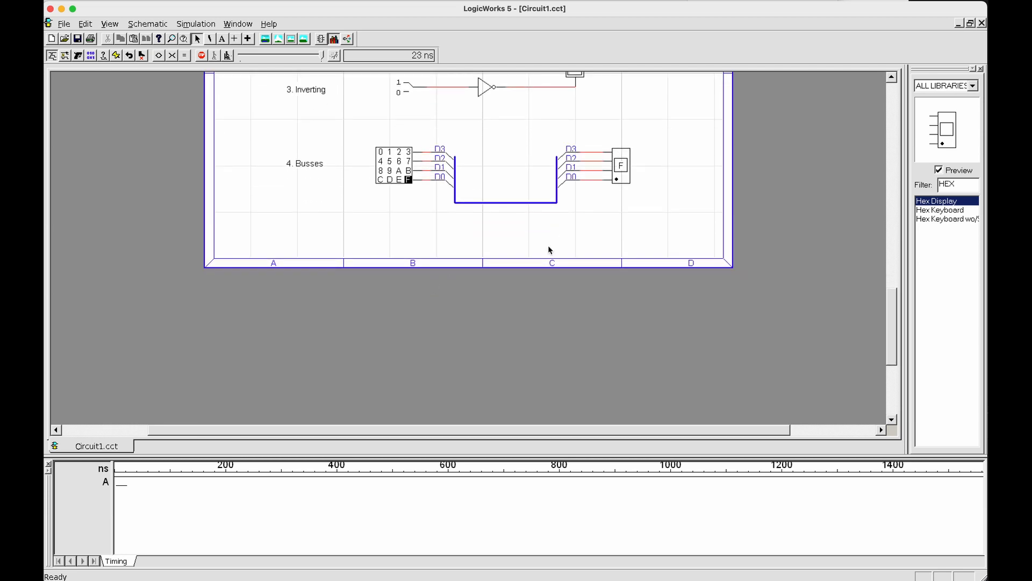
pyautogui.moveTo(373, 204); pyautogui.dragTo(412, 139)
pyautogui.hotkey('ctrl', 'c')
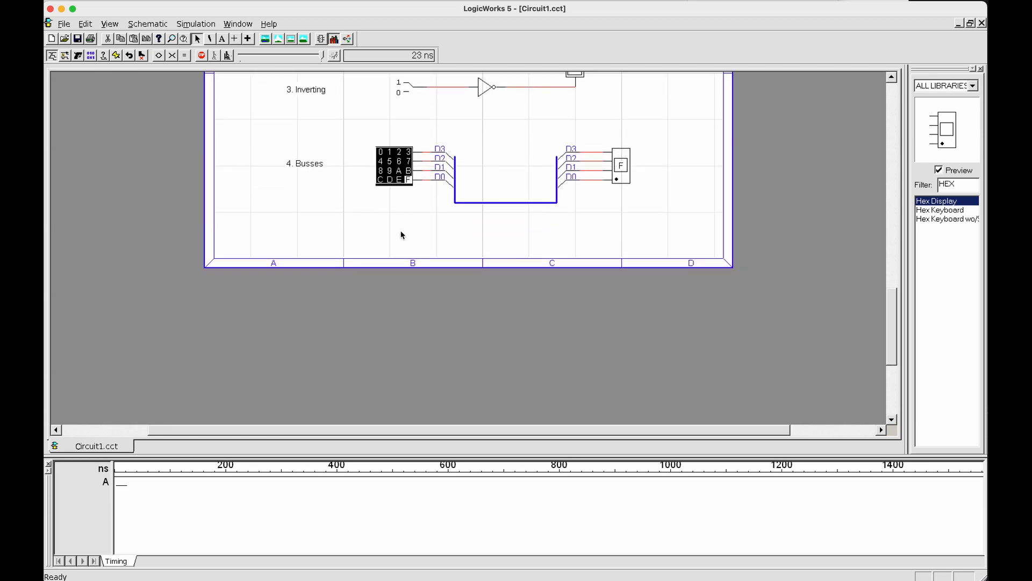
pyautogui.hotkey('ctrl', 'v')
pyautogui.moveTo(403, 277); pyautogui.dragTo(399, 277)
pyautogui.click(400, 277)
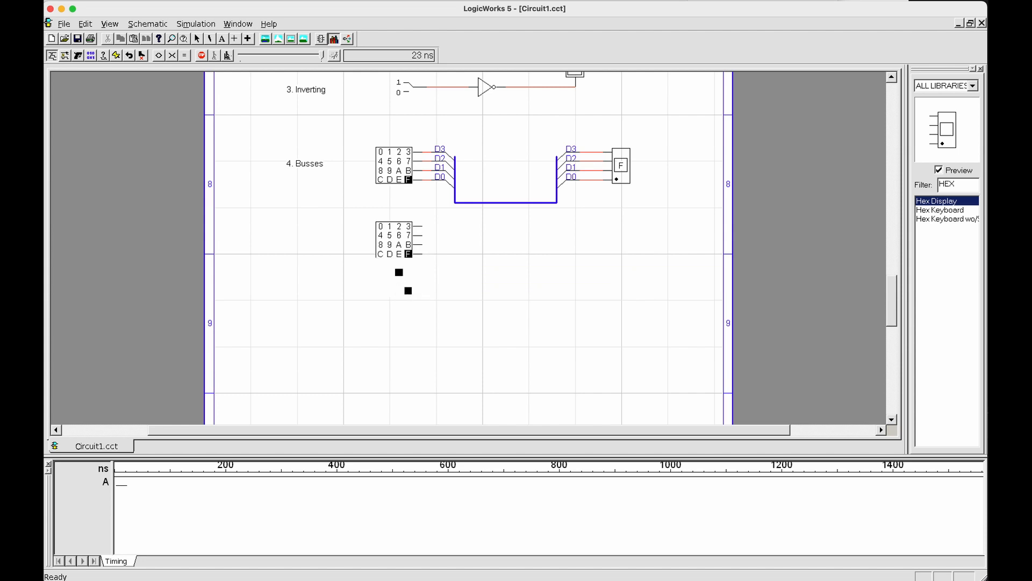
pyautogui.press('space')
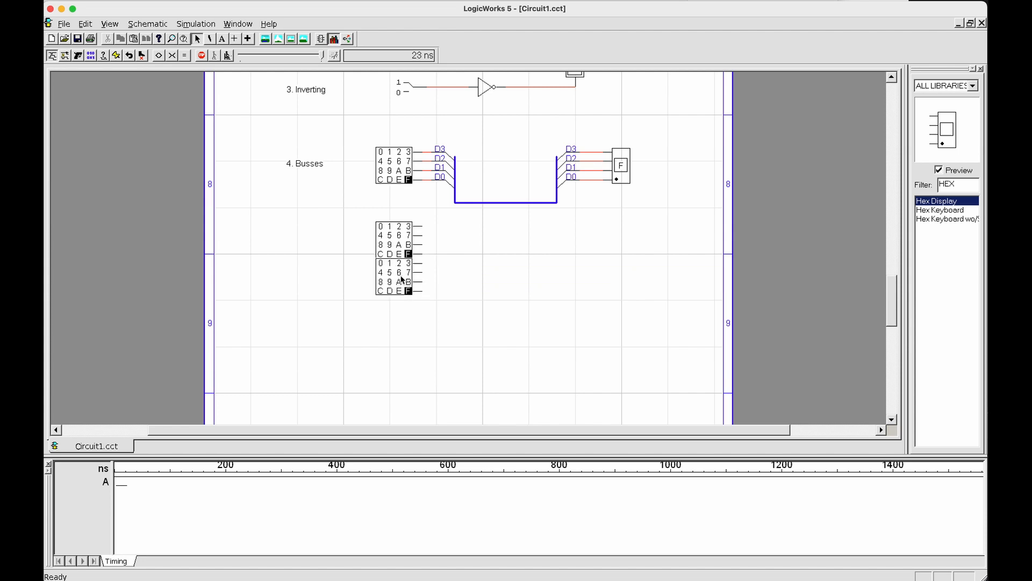
# - Duplicate the hex display and place two copies stacked under the original, level with the new keyboards
pyautogui.click(620, 172)
pyautogui.hotkey('ctrl', 'd')
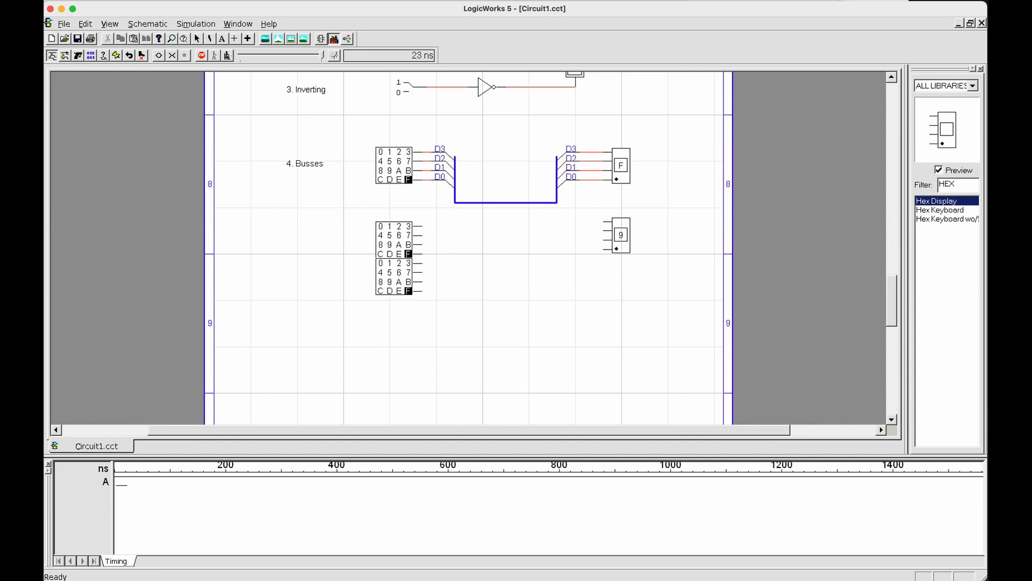
pyautogui.click(619, 238)
# - Create a new breakout with the pins D0..7 and connect it to the two stacked hex displays
pyautogui.click(209, 26)
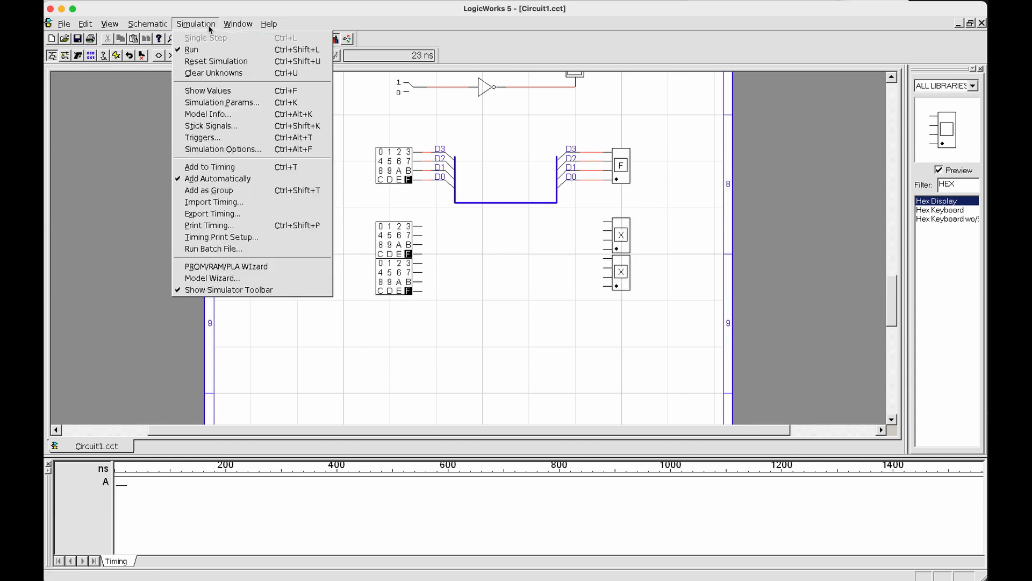
pyautogui.moveTo(148, 24)
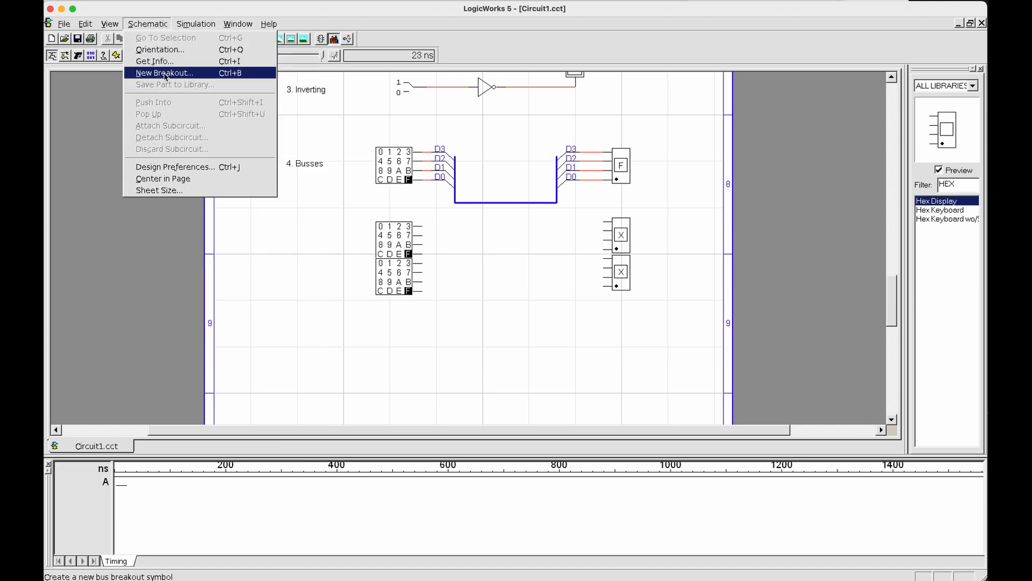
pyautogui.click(166, 73)
pyautogui.write('D0..7')
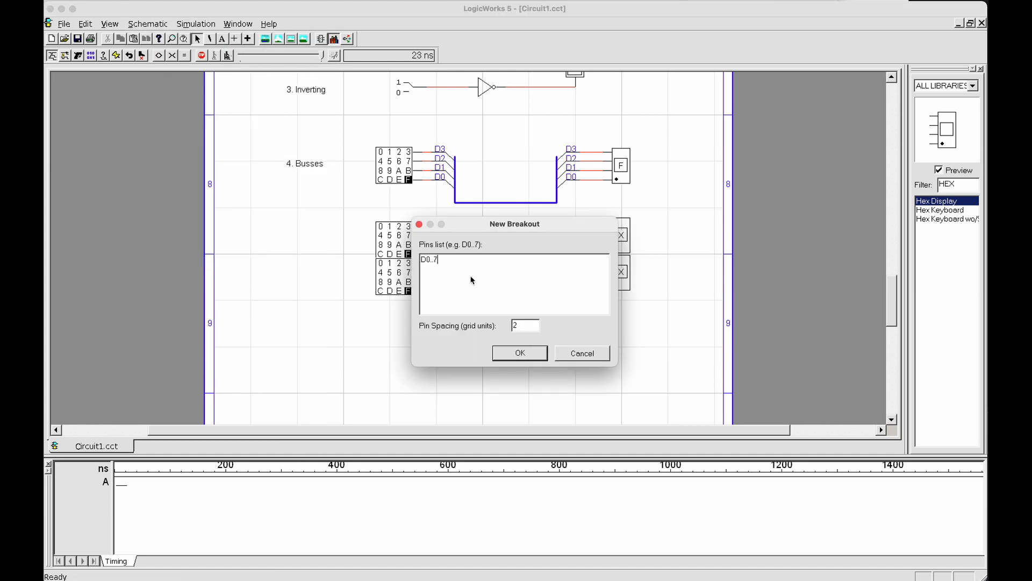
pyautogui.press('Return')
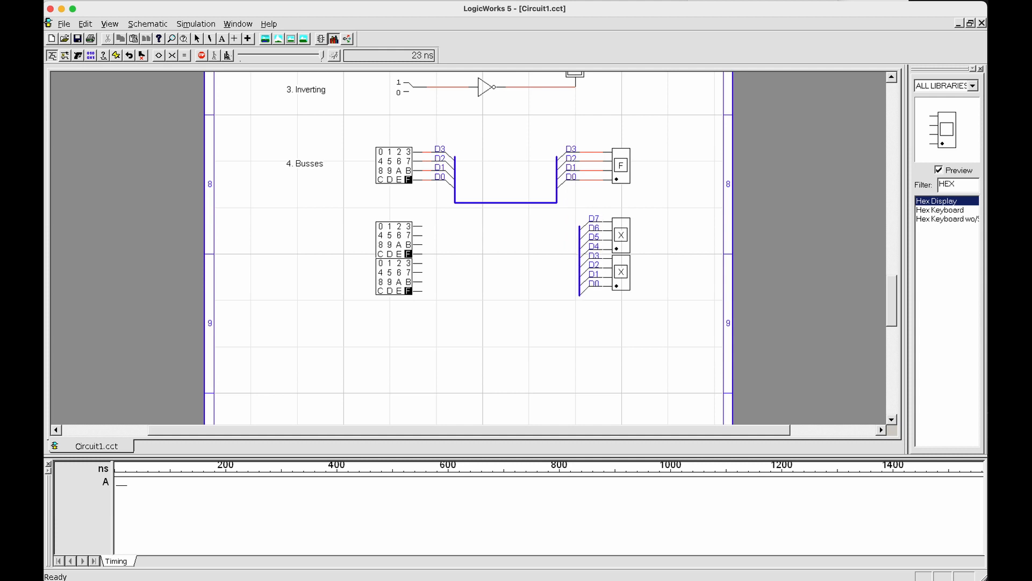
pyautogui.click(580, 258)
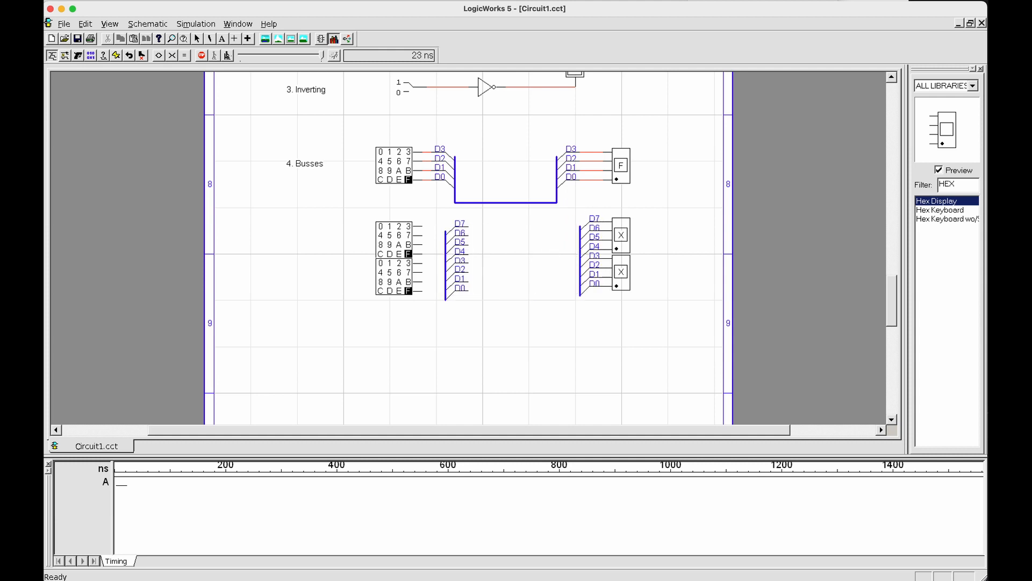
# - Place a second D0..7 breakout beside the two stacked hex keyboards and flip it horizontally
pyautogui.click(454, 280)
pyautogui.rightClick(454, 281)
pyautogui.click(466, 330)
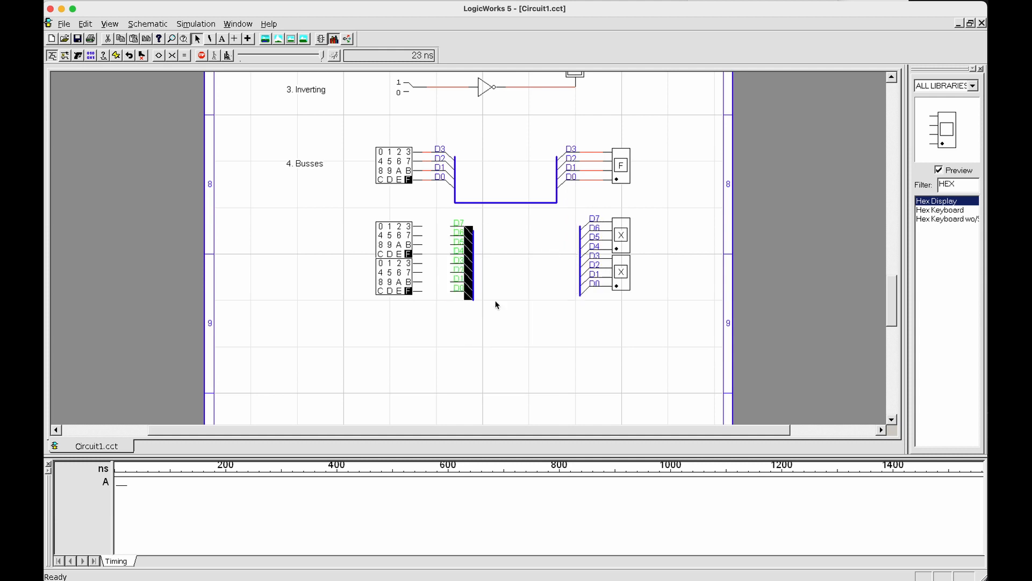
# - Connect the flipped breakout to the two stacked keyboards and link both D0..7 breakouts with a bus line
pyautogui.click(495, 302)
pyautogui.moveTo(467, 273)
pyautogui.mouseDown()
pyautogui.moveTo(444, 275)
pyautogui.moveTo(453, 364)
pyautogui.moveTo(579, 364)
pyautogui.moveTo(581, 295)
pyautogui.mouseUp()
pyautogui.click(473, 295)
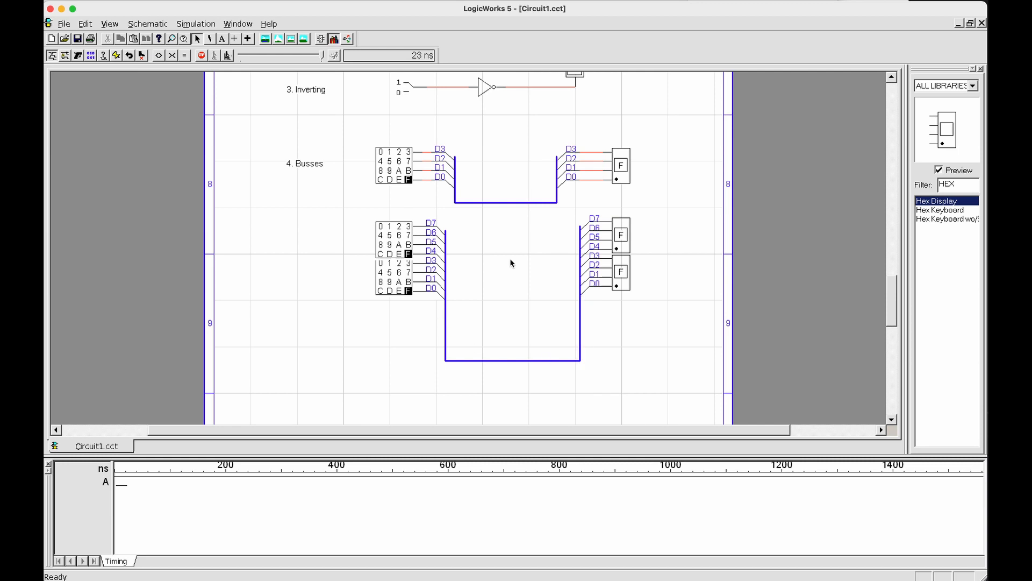
# - Set the upper stacked hex keyboard to 5 and check the two stacked hex displays
pyautogui.click(390, 235)
pyautogui.moveTo(656, 313); pyautogui.dragTo(575, 211)
pyautogui.click(659, 339)
# - Copy the "4. Busses" label, paste it below the 8-bit bus circuit and change its text to "5. Enabler"
pyautogui.scroll(-5, 651, 335)
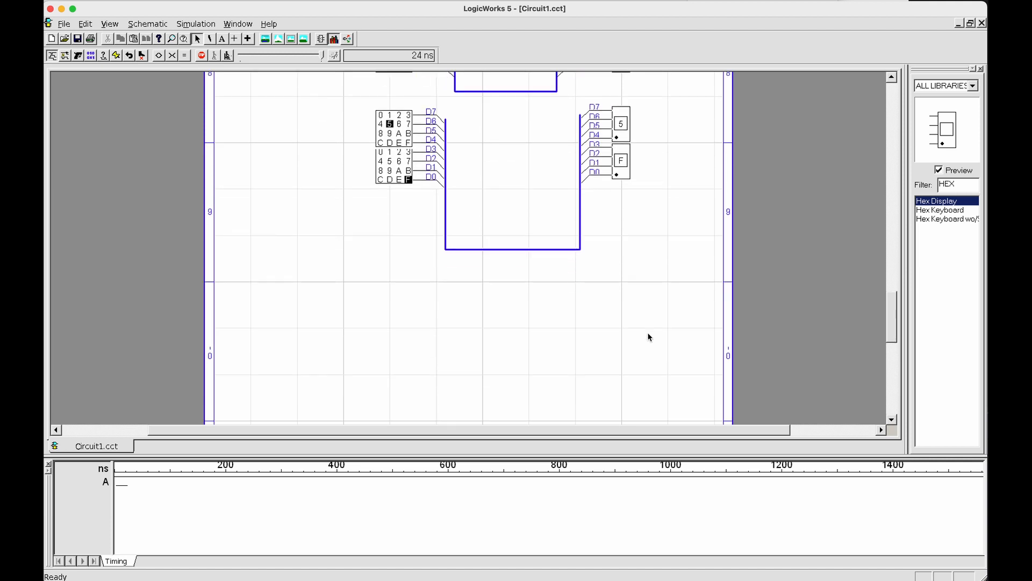
pyautogui.scroll(1, 649, 337)
pyautogui.click(321, 86)
pyautogui.hotkey('ctrl', 'c')
pyautogui.hotkey('ctrl', 'v')
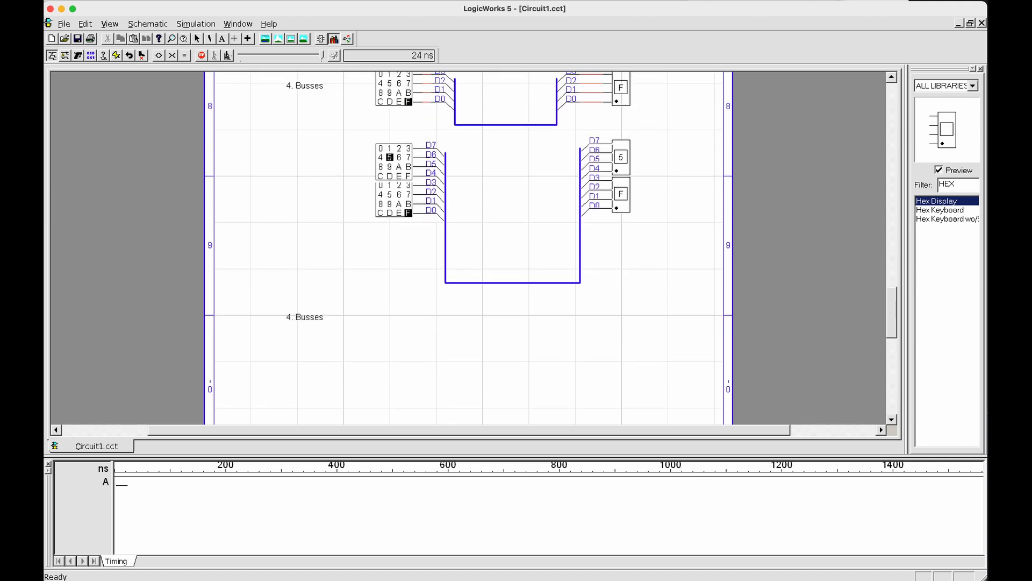
pyautogui.click(306, 337)
pyautogui.doubleClick(293, 333)
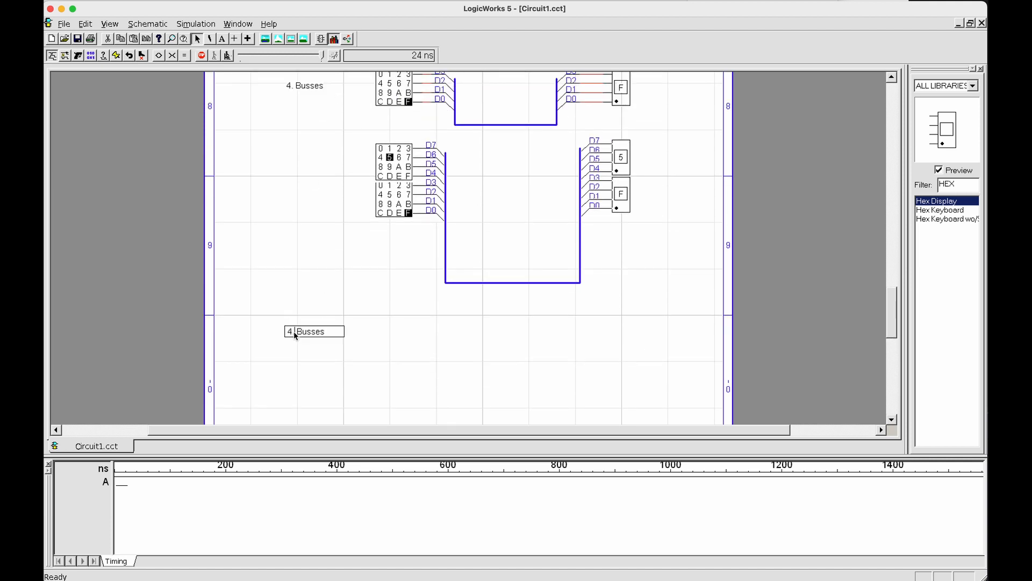
pyautogui.doubleClick(291, 331)
pyautogui.write('5. Enabler')
pyautogui.click(491, 298)
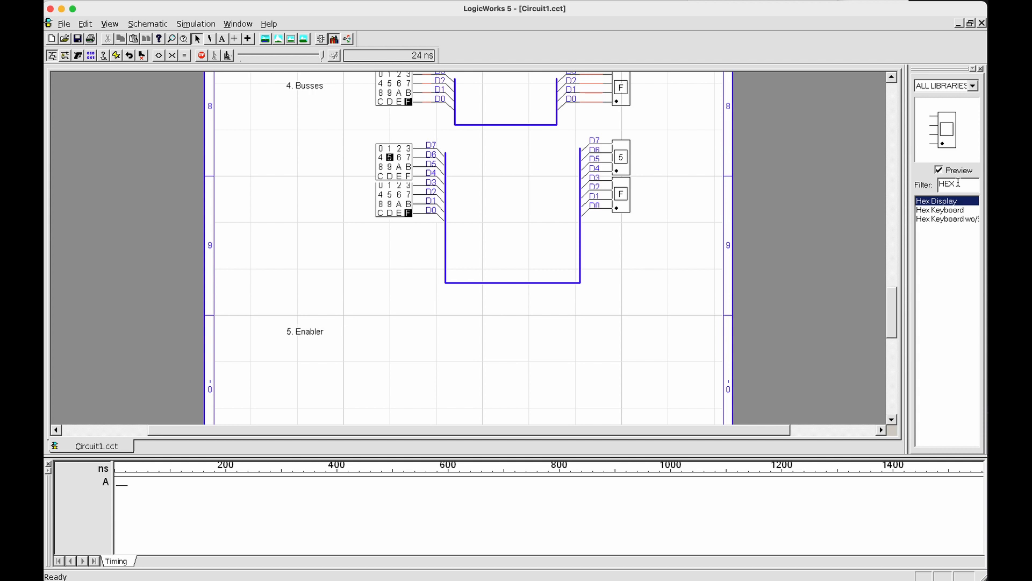
# - Find the Binary Switch part with the filter "switch" and place one beside the "5. Enabler" label
pyautogui.moveTo(958, 183); pyautogui.dragTo(922, 189)
pyautogui.write('switch')
pyautogui.click(933, 202)
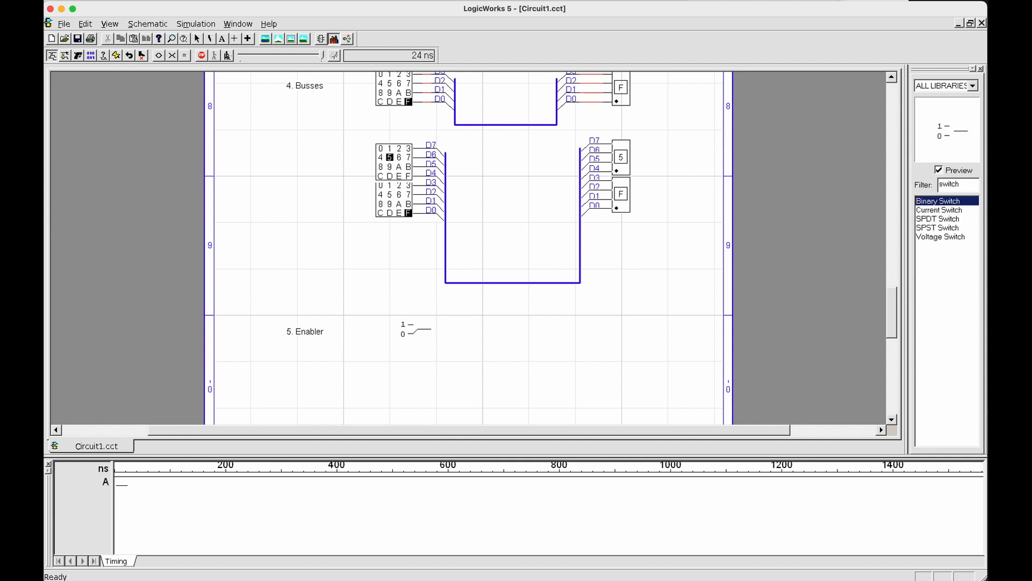
pyautogui.click(383, 334)
# - Name the new binary switch's output signal X, with the name visible
pyautogui.rightClick(410, 328)
pyautogui.click(425, 359)
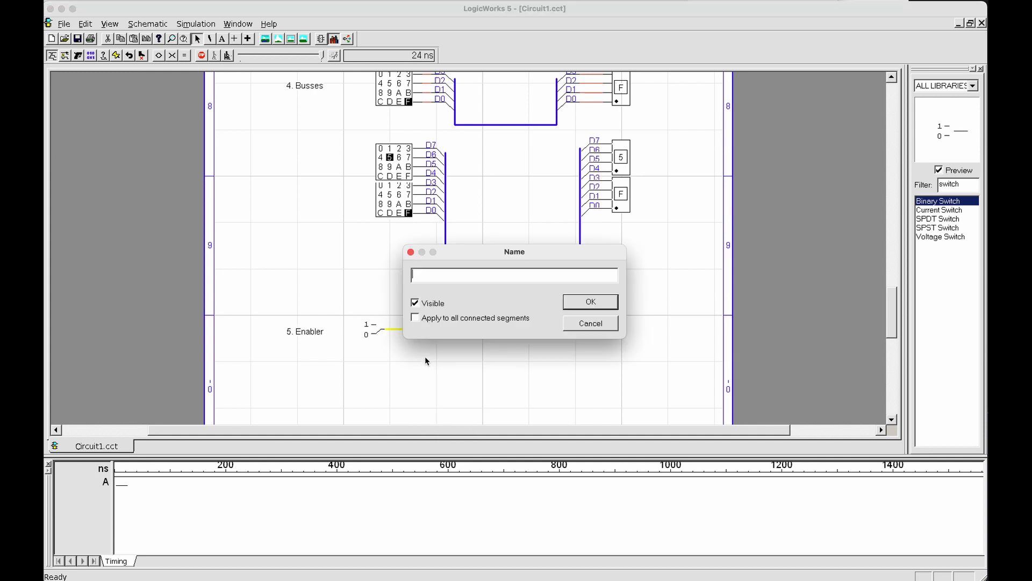
pyautogui.write('X')
pyautogui.click(581, 306)
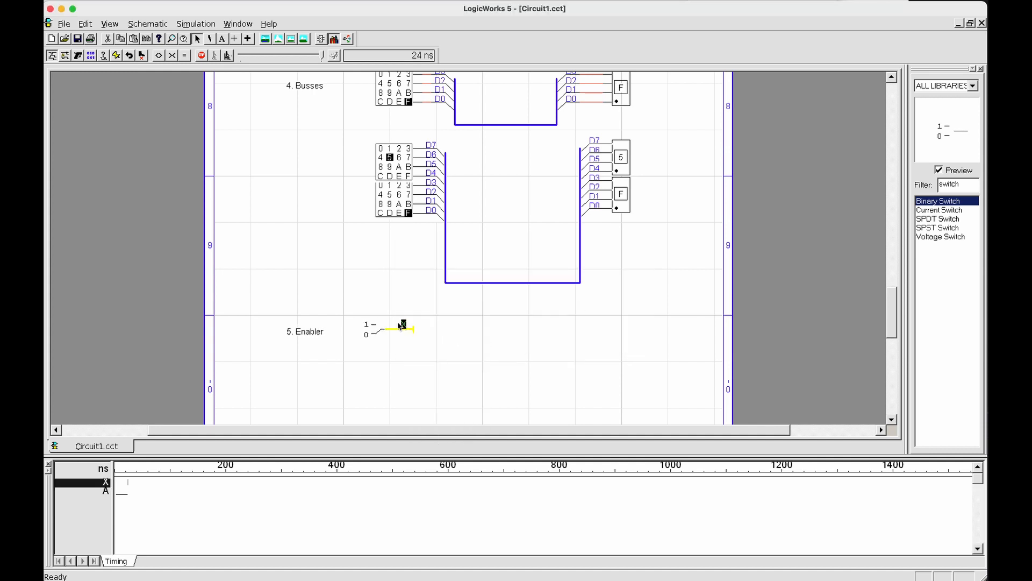
pyautogui.click(448, 330)
# - Find the Binary Probe part with the filter "prob" and place one to the right of switch X
pyautogui.moveTo(966, 183); pyautogui.dragTo(902, 182)
pyautogui.write('prob')
pyautogui.click(937, 201)
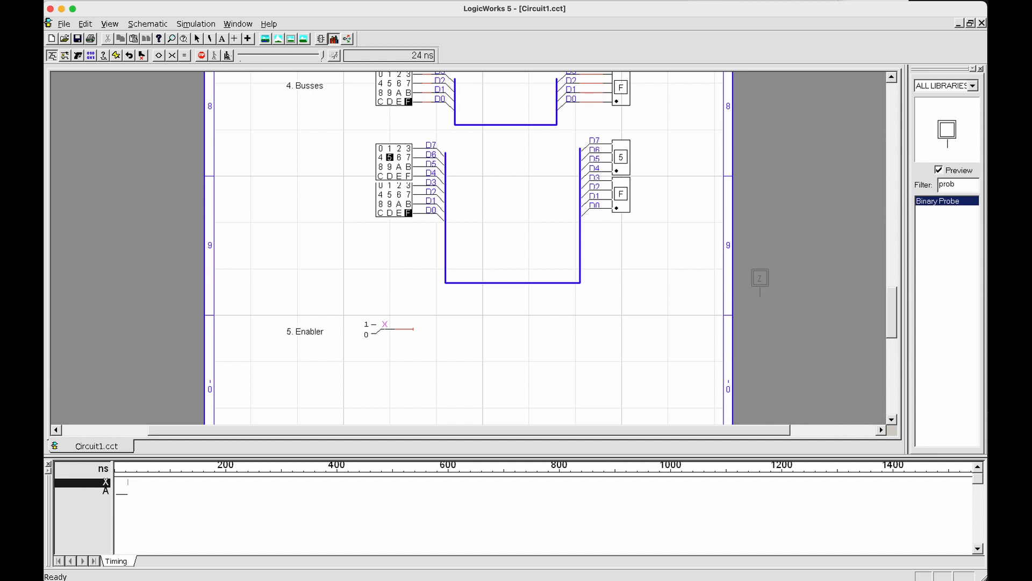
pyautogui.click(570, 326)
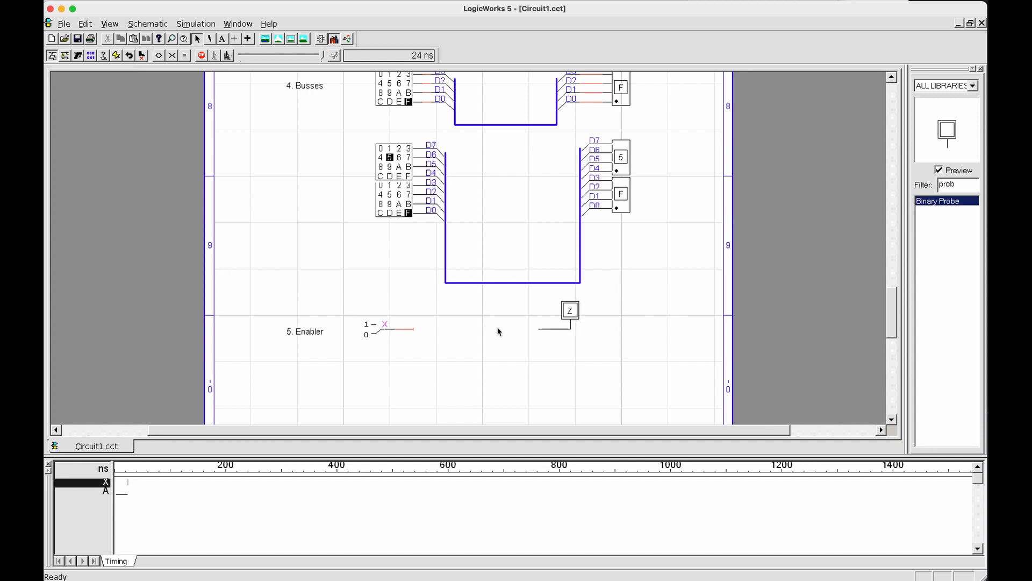
# - Wire switch X directly to the binary probe and erase that connection with the Zap tool
pyautogui.moveTo(413, 329); pyautogui.dragTo(539, 329)
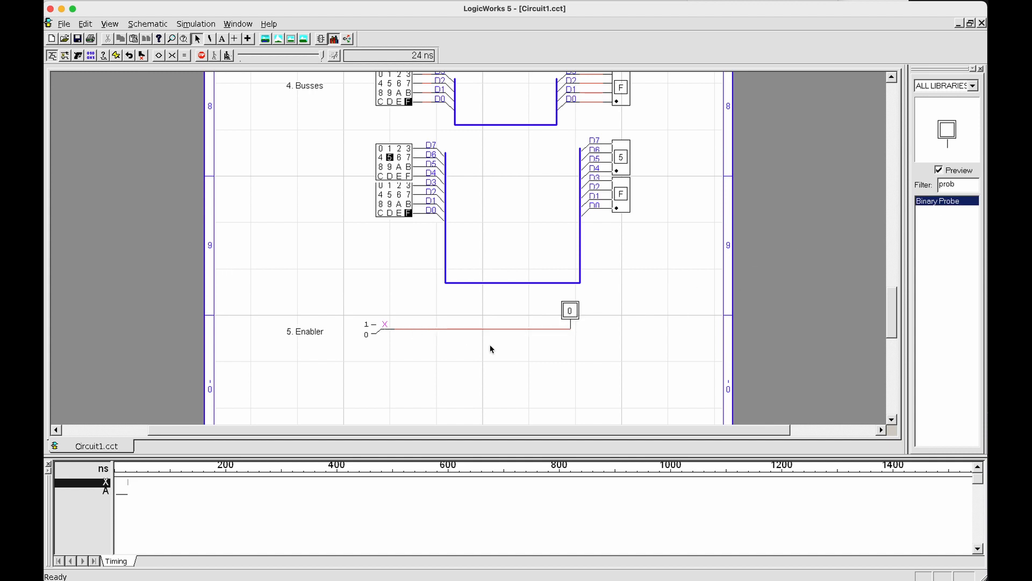
pyautogui.click(550, 329)
pyautogui.click(462, 360)
pyautogui.click(380, 318)
pyautogui.click(569, 328)
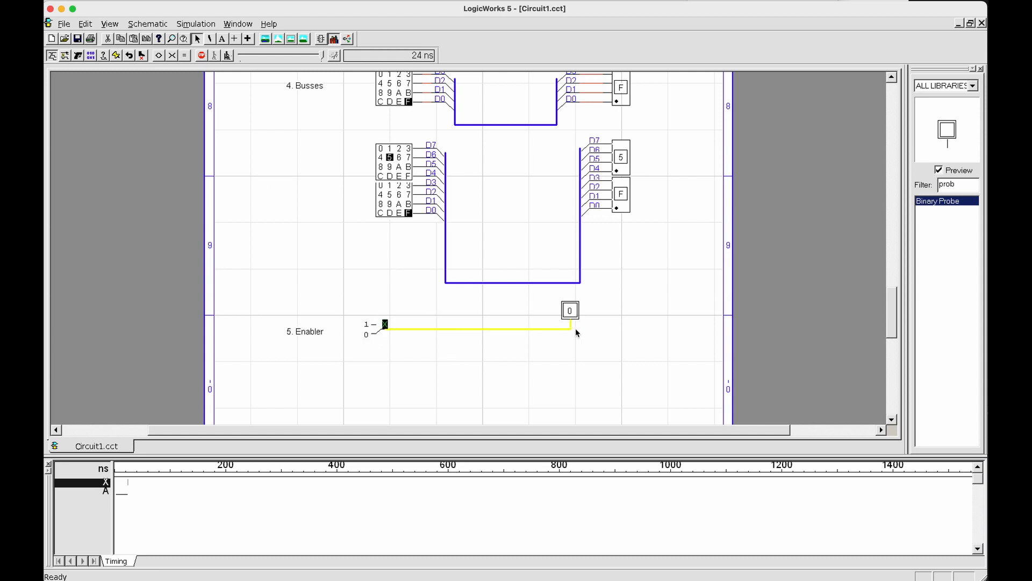
pyautogui.click(619, 330)
pyautogui.click(210, 39)
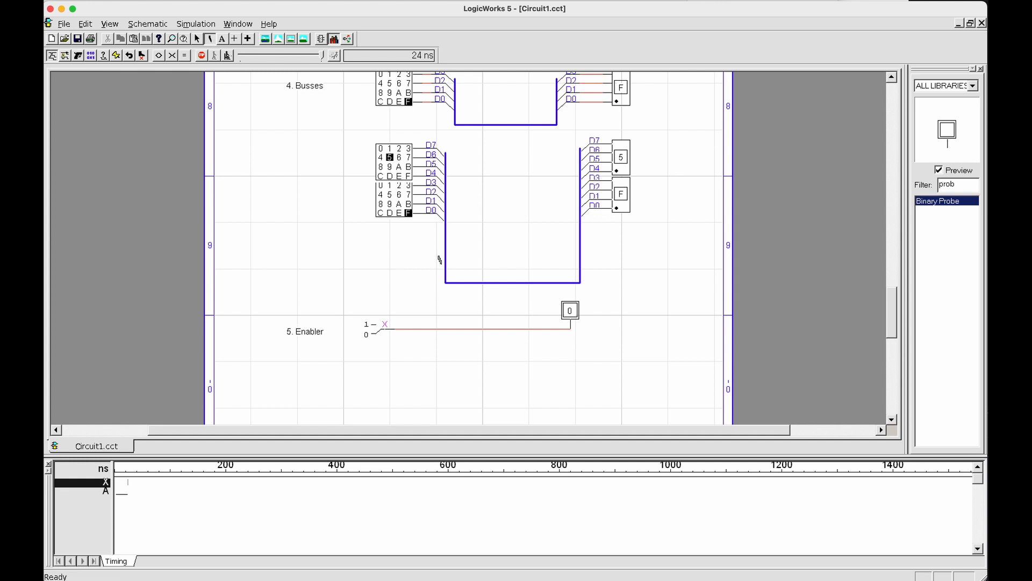
pyautogui.click(480, 328)
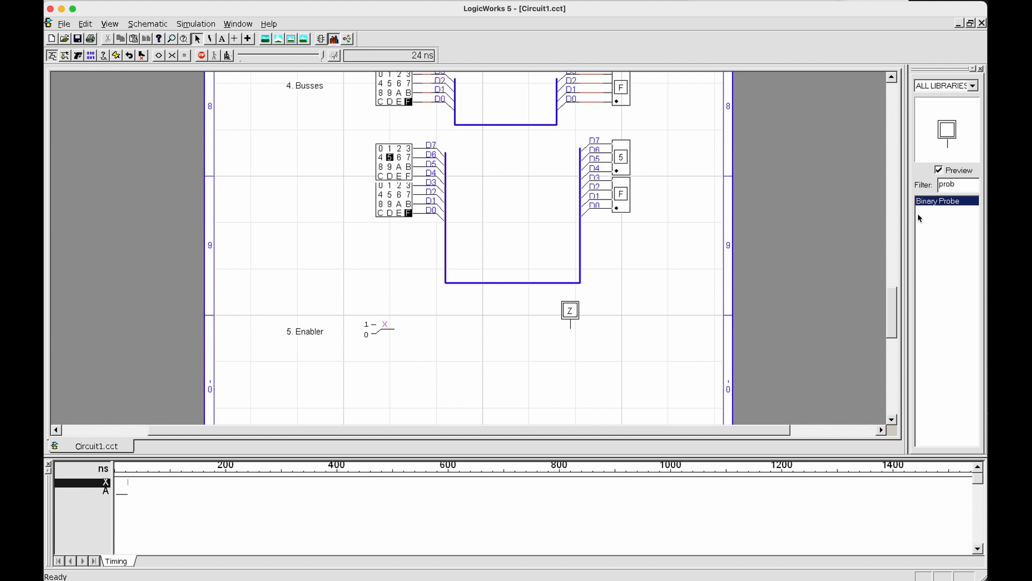
# - Find the Binary Switch part with the filter "switch" and place one directly below switch X
pyautogui.doubleClick(959, 184)
pyautogui.write('switch')
pyautogui.click(938, 201)
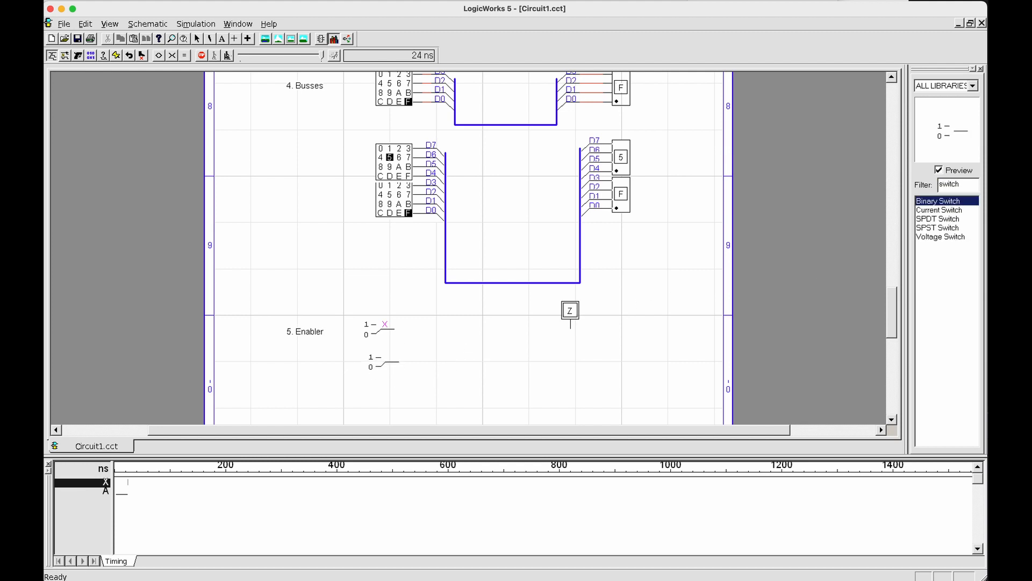
pyautogui.click(396, 366)
# - Name the lower switch's output signal EN, with the name visible
pyautogui.rightClick(411, 361)
pyautogui.click(419, 395)
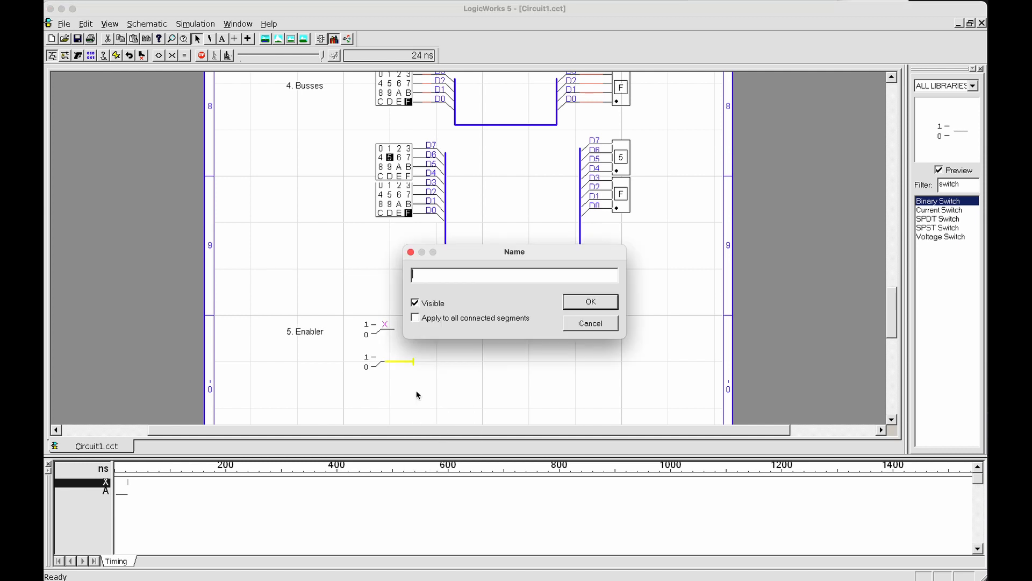
pyautogui.write('EN')
pyautogui.click(603, 305)
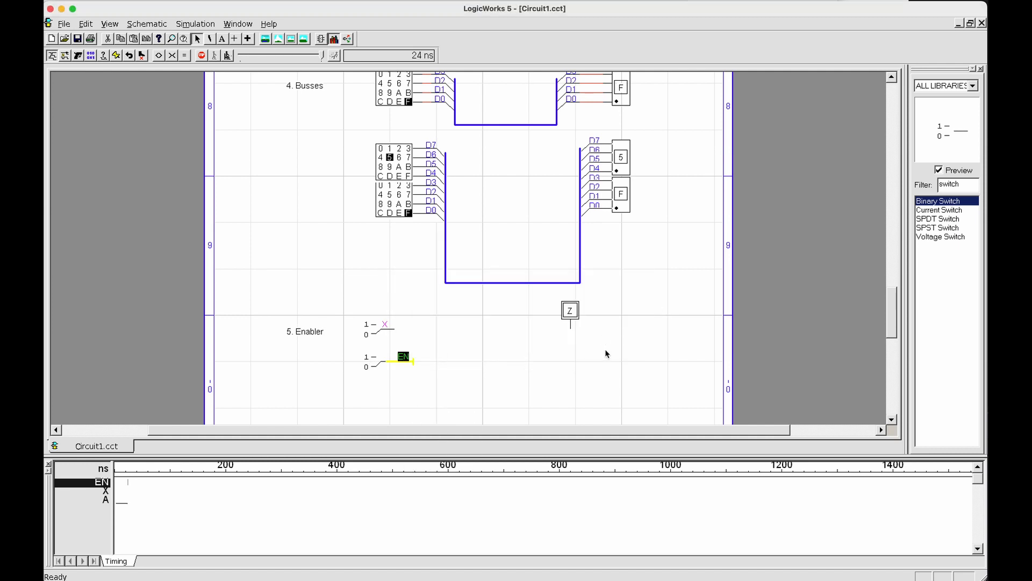
# - Find the and_2 gate with the filter "AND", place it between the switches and the probe, and wire its output to the probe
pyautogui.moveTo(961, 184); pyautogui.dragTo(935, 187)
pyautogui.write('AND')
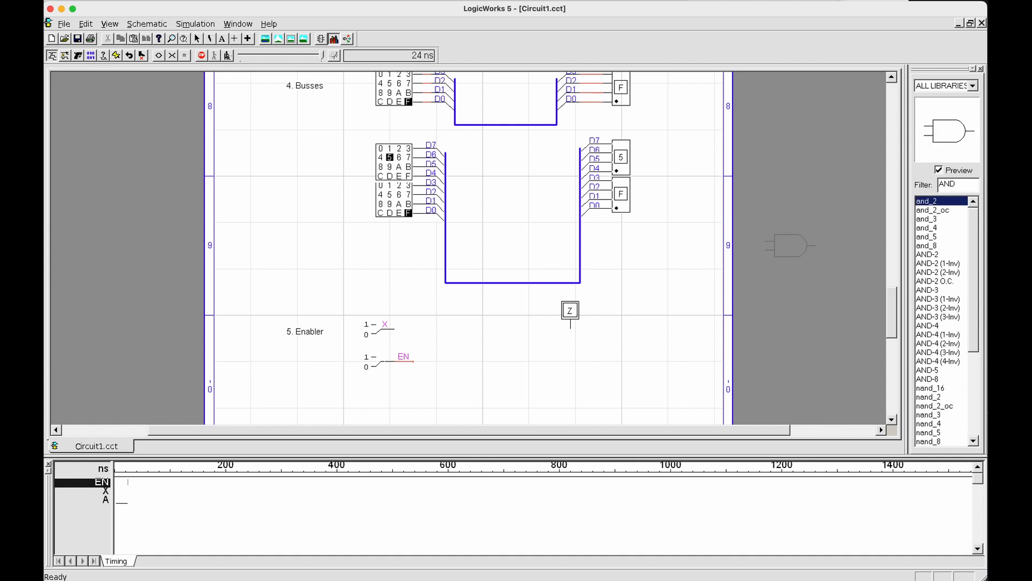
pyautogui.click(514, 338)
pyautogui.moveTo(514, 338); pyautogui.dragTo(571, 327)
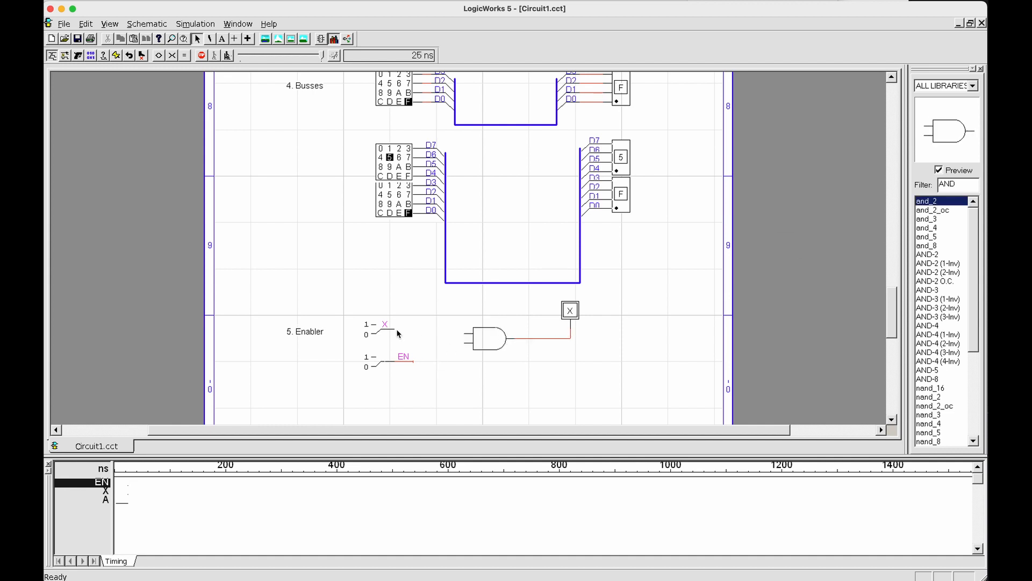
# - Wire switch X to the AND gate's upper input and switch EN to its lower input
pyautogui.moveTo(452, 331); pyautogui.dragTo(465, 337)
pyautogui.moveTo(414, 361); pyautogui.dragTo(464, 347)
pyautogui.moveTo(370, 376); pyautogui.dragTo(396, 358)
pyautogui.click(387, 399)
# - Set switches X and EN to 1 to test the enabler, and shift the AND gate slightly downward
pyautogui.click(378, 332)
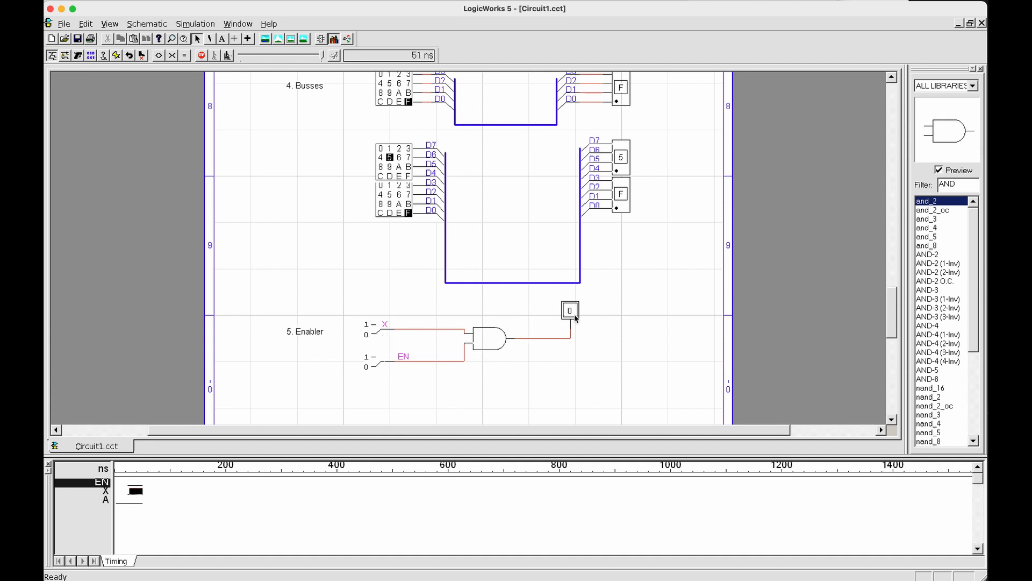
pyautogui.rightClick(377, 363)
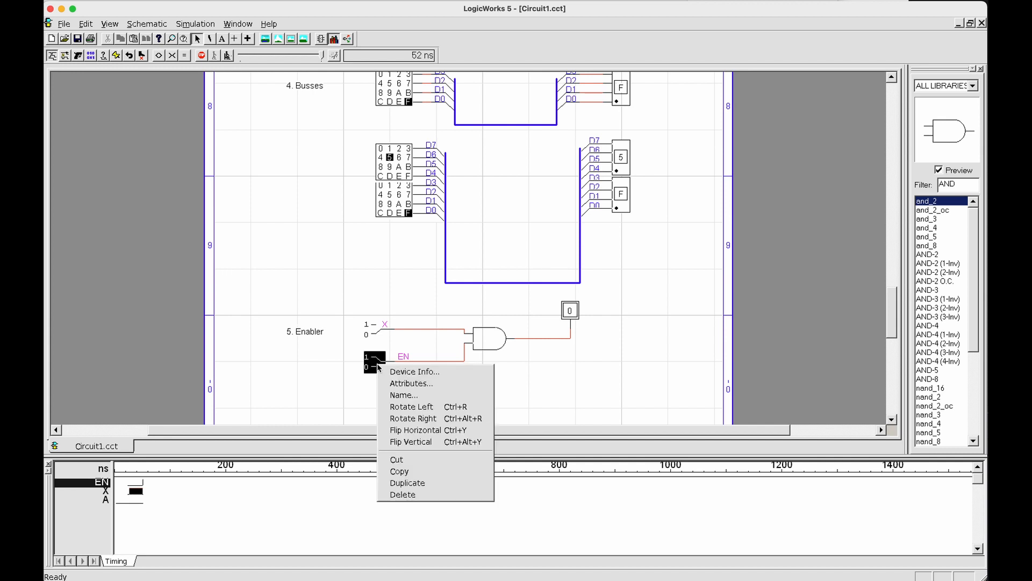
pyautogui.click(377, 364)
pyautogui.click(565, 339)
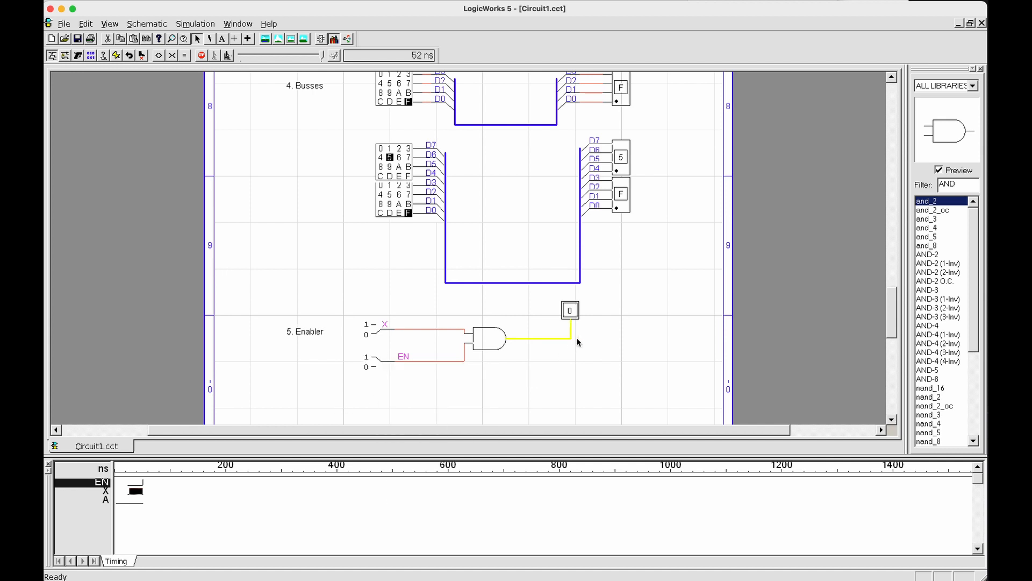
pyautogui.click(586, 340)
pyautogui.moveTo(500, 347); pyautogui.dragTo(500, 353)
pyautogui.click(638, 384)
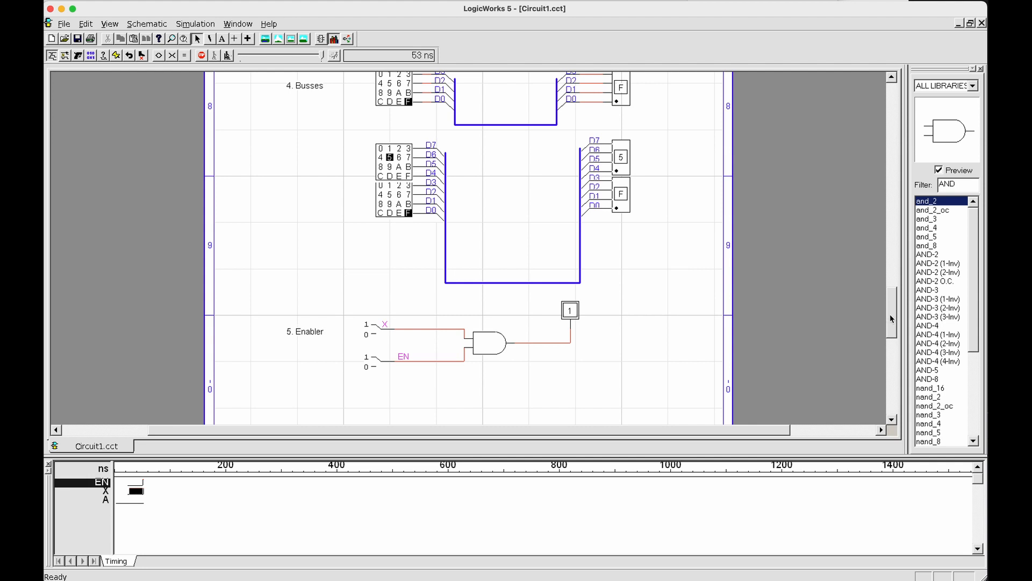
# - Review the value fixing and transferring circuits, selecting each one in turn to point it out
pyautogui.moveTo(889, 314); pyautogui.dragTo(888, 254)
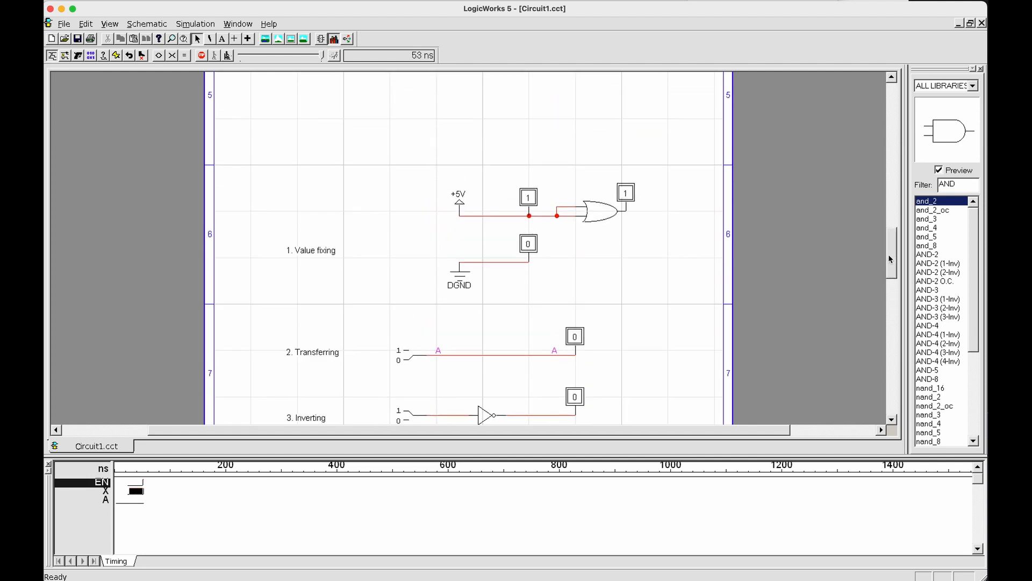
pyautogui.moveTo(433, 231); pyautogui.dragTo(730, 140)
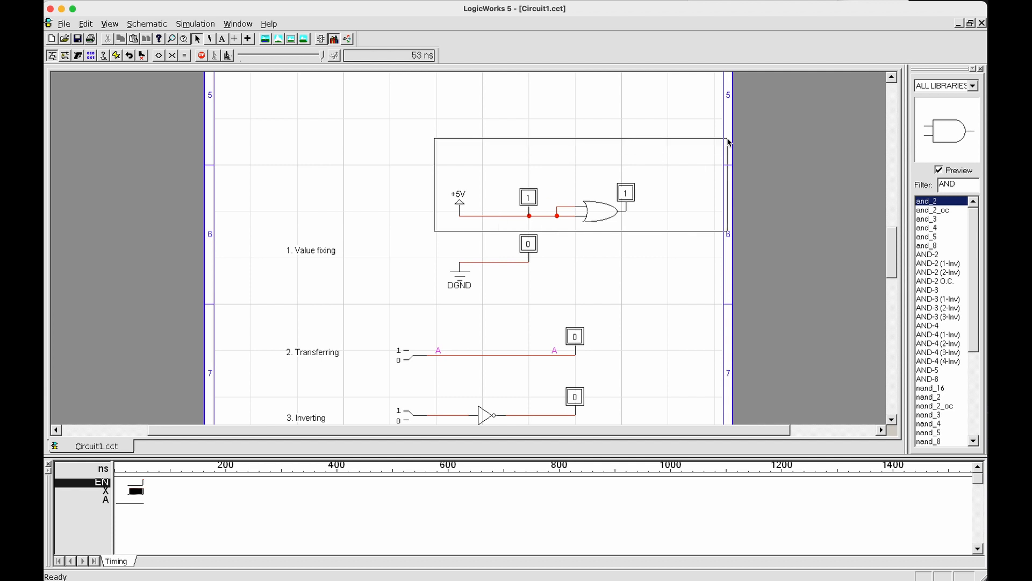
pyautogui.moveTo(612, 297); pyautogui.dragTo(447, 232)
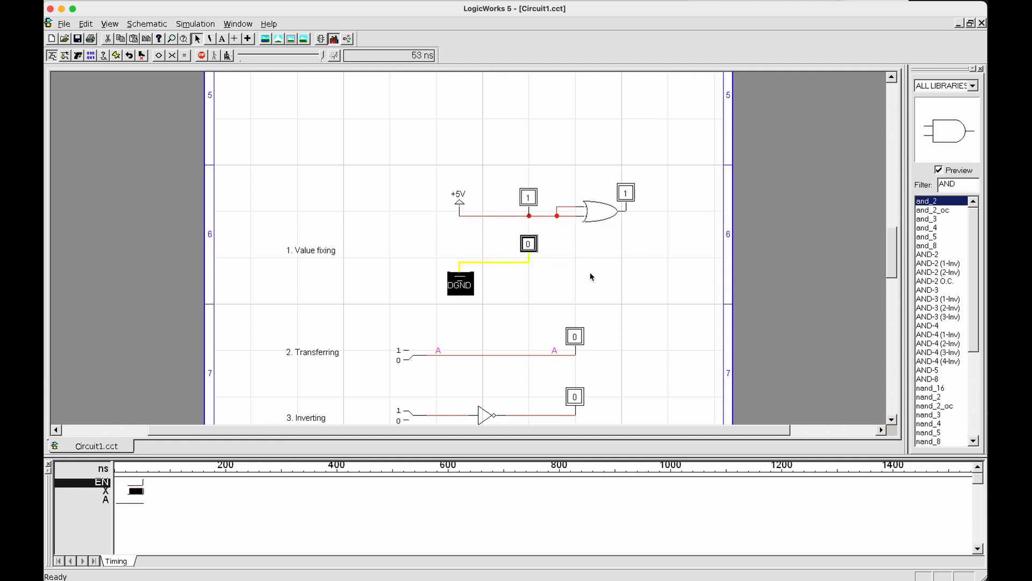
pyautogui.click(604, 282)
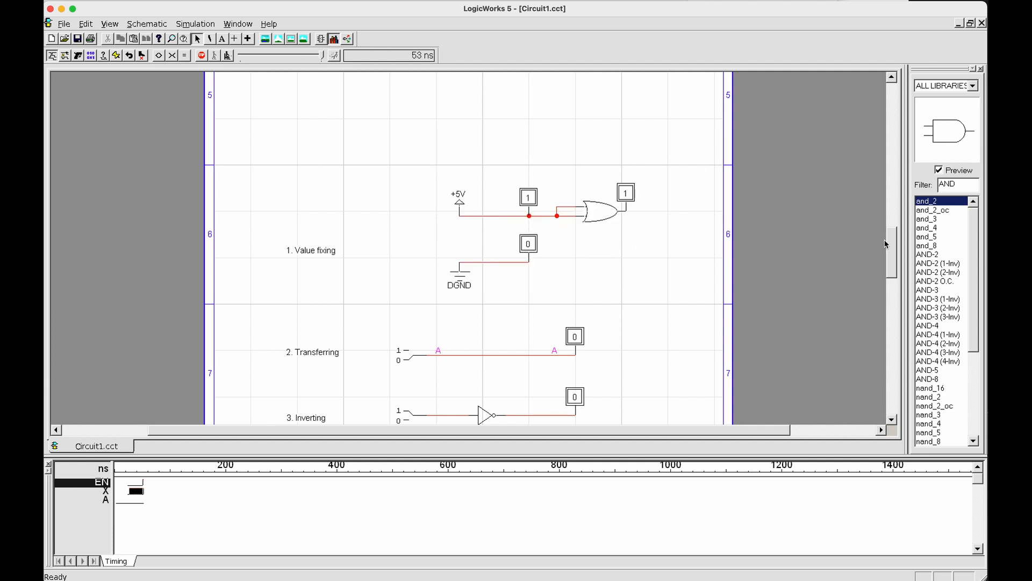
pyautogui.moveTo(891, 245); pyautogui.dragTo(892, 263)
pyautogui.moveTo(603, 258); pyautogui.dragTo(383, 208)
pyautogui.click(736, 244)
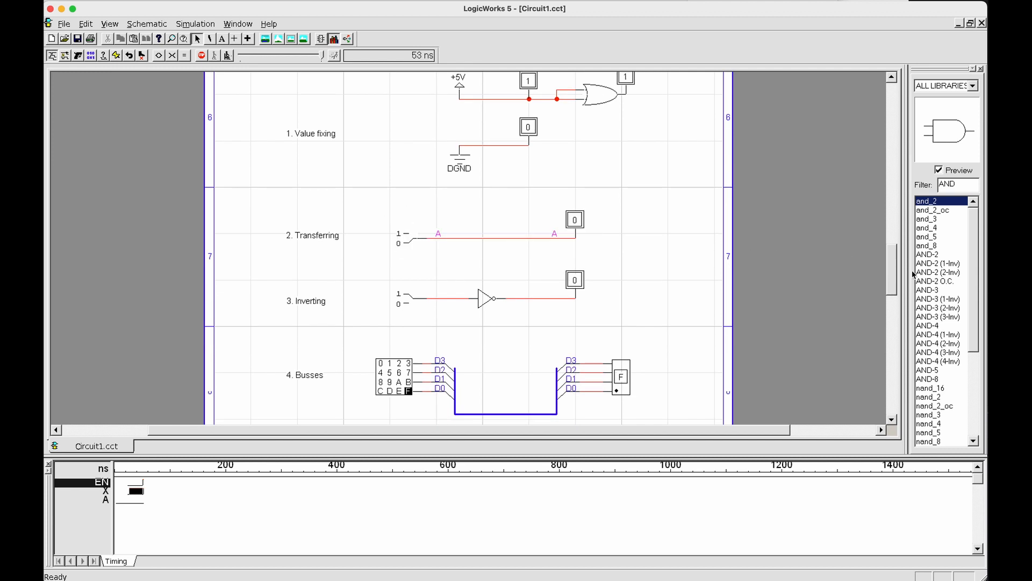
# - Review the inverting, 4-bit and 8-bit bus, and enabler circuits, selecting each group in turn
pyautogui.moveTo(896, 270); pyautogui.dragTo(895, 278)
pyautogui.moveTo(611, 263); pyautogui.dragTo(392, 204)
pyautogui.scroll(-3, 699, 218)
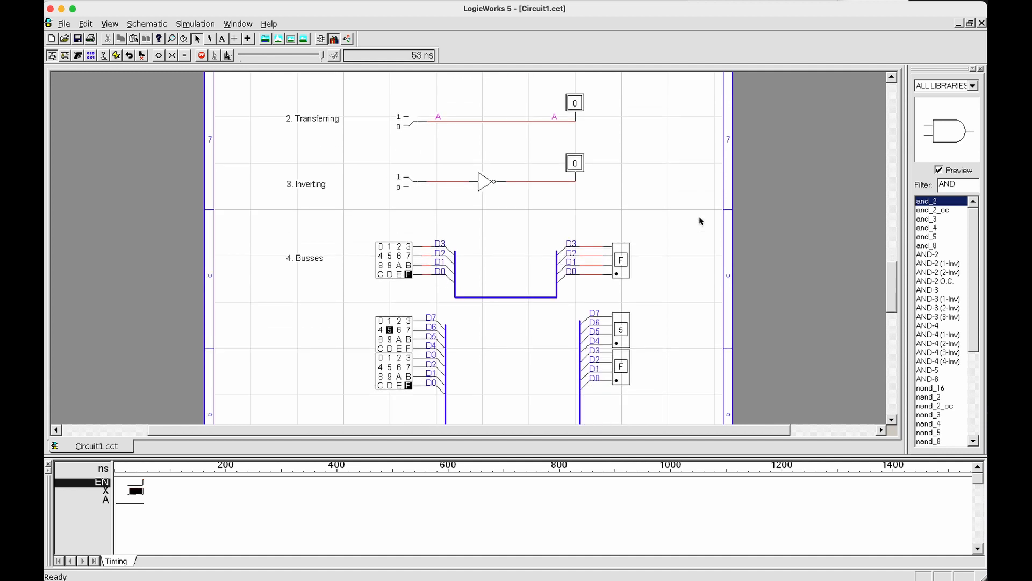
pyautogui.scroll(-3, 688, 222)
pyautogui.moveTo(328, 154); pyautogui.dragTo(661, 376)
pyautogui.click(664, 341)
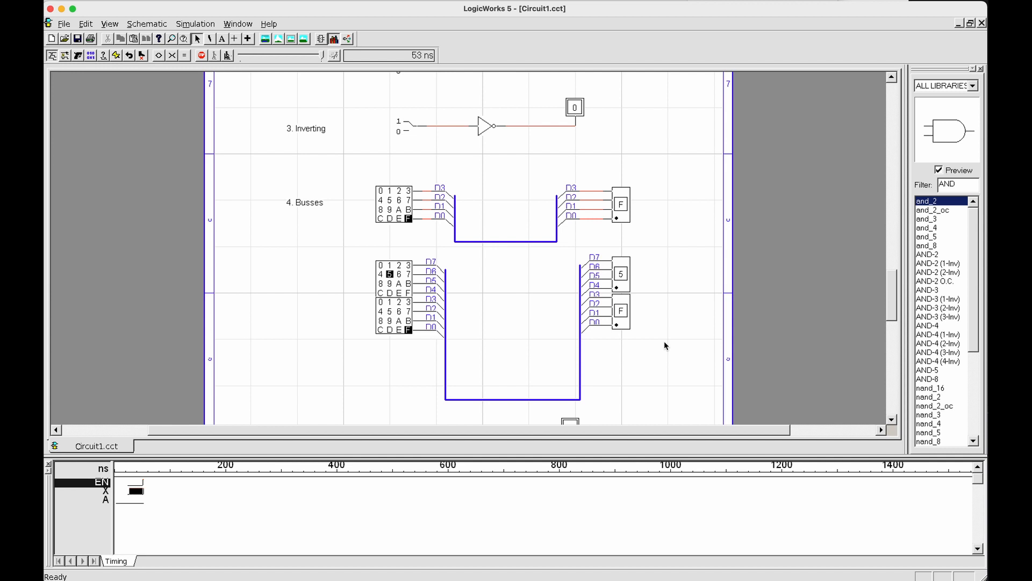
pyautogui.scroll(-7, 665, 344)
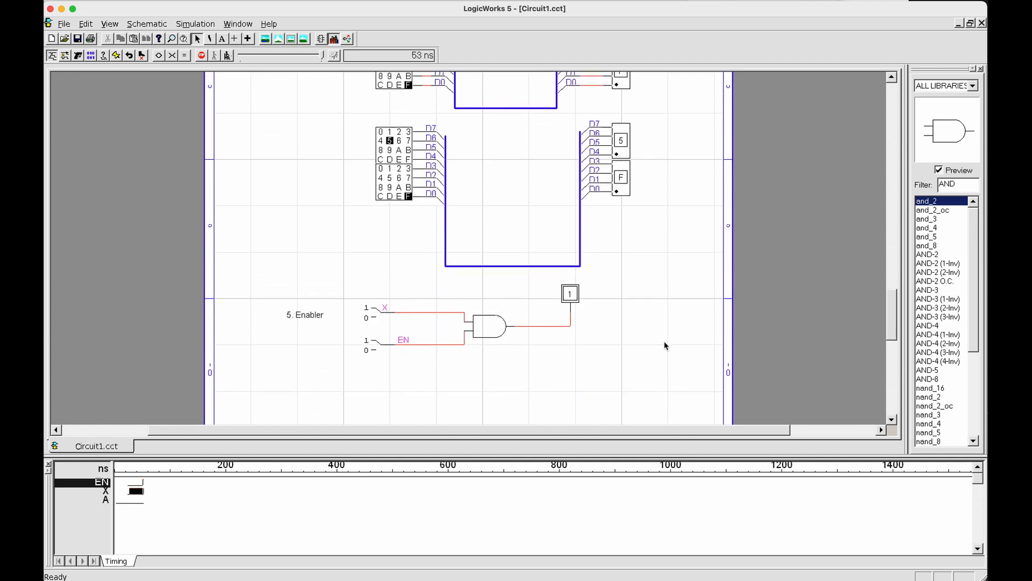
pyautogui.moveTo(627, 368); pyautogui.dragTo(373, 288)
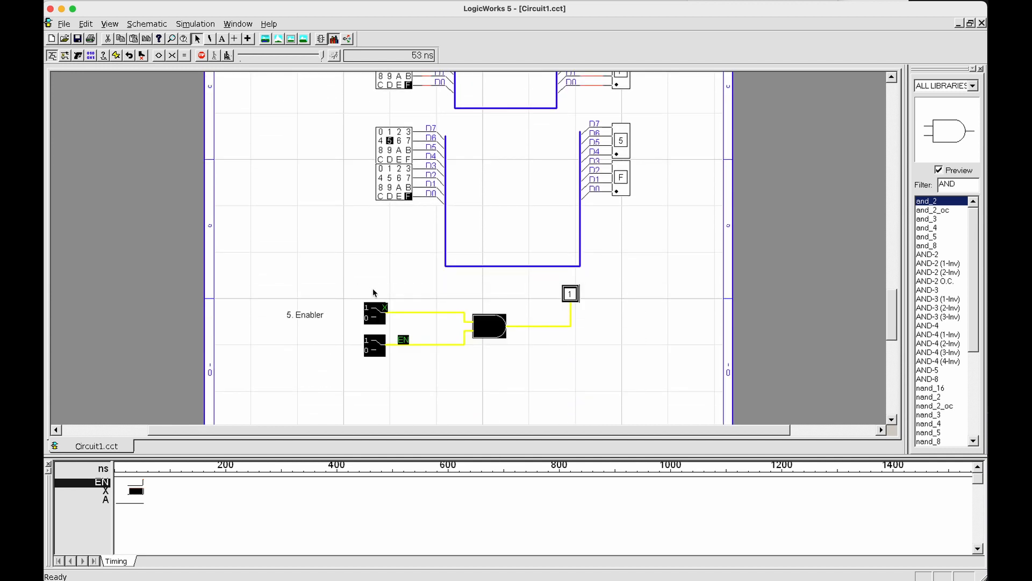
pyautogui.click(656, 323)
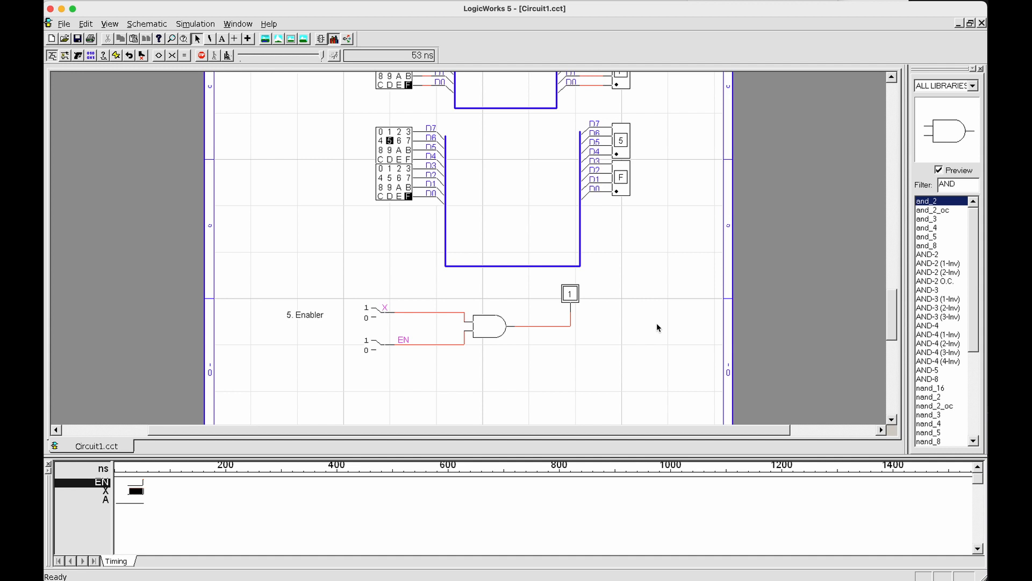